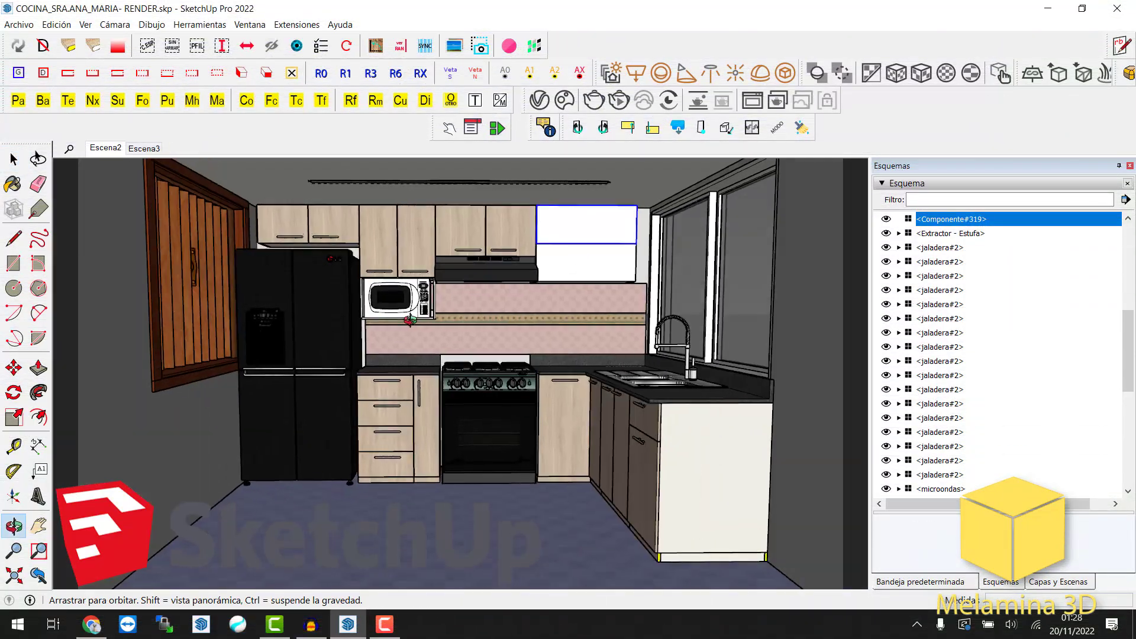
Select the upper and lower white cabinet panels together and bring up their context menu.
mouse_move(423, 331)
middle_down()
mouse_move(403, 320)
mouse_move(453, 329)
middle_up()
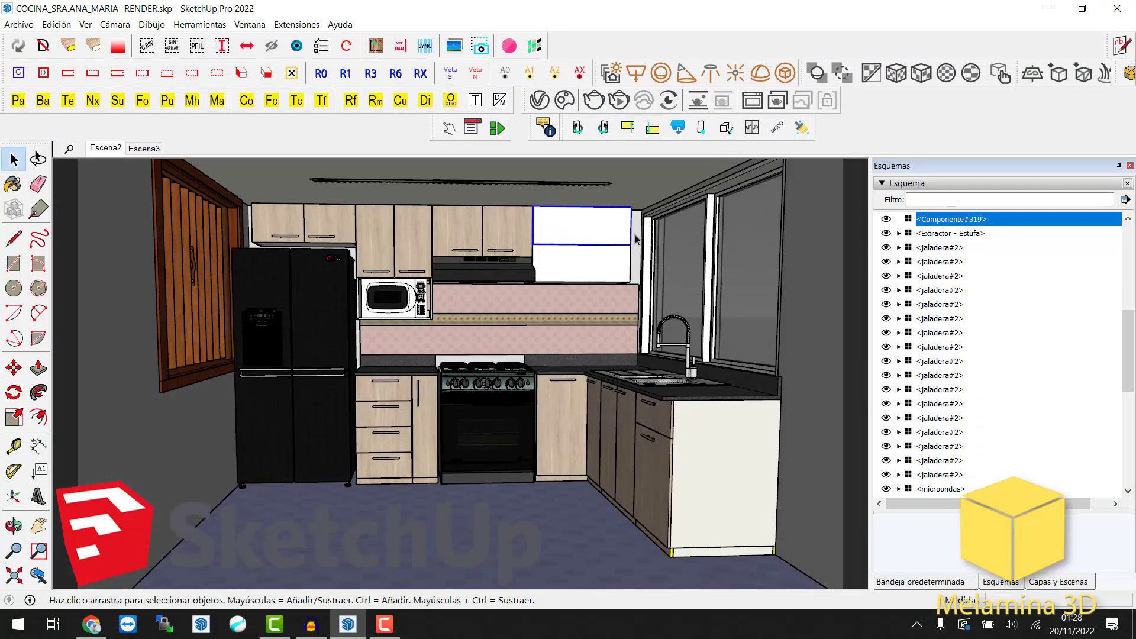
click(578, 236)
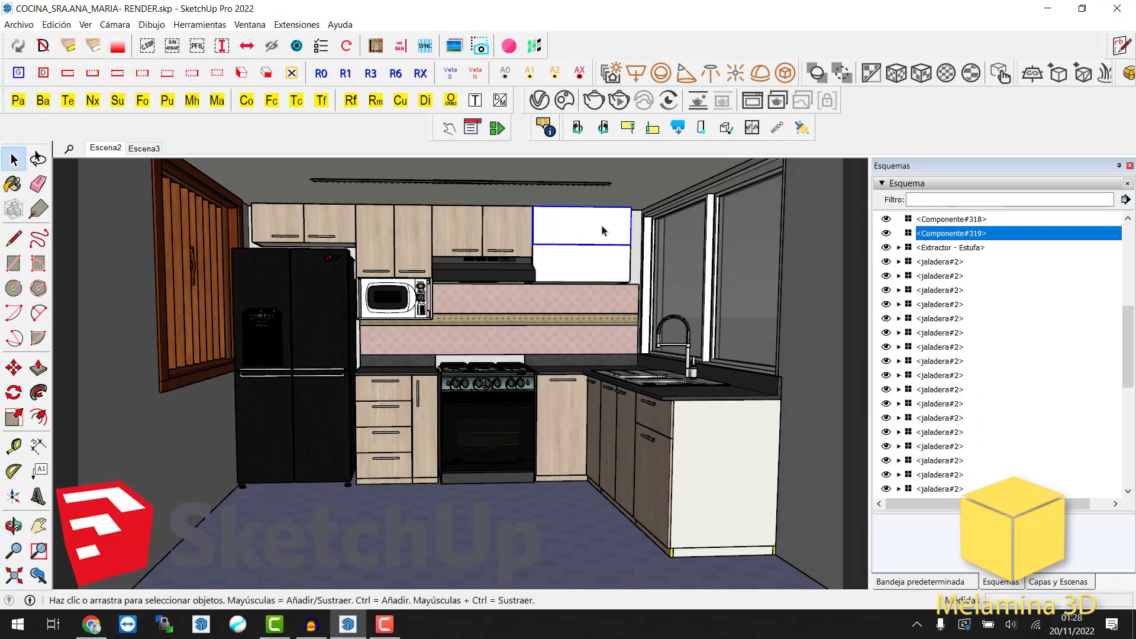
click(589, 265)
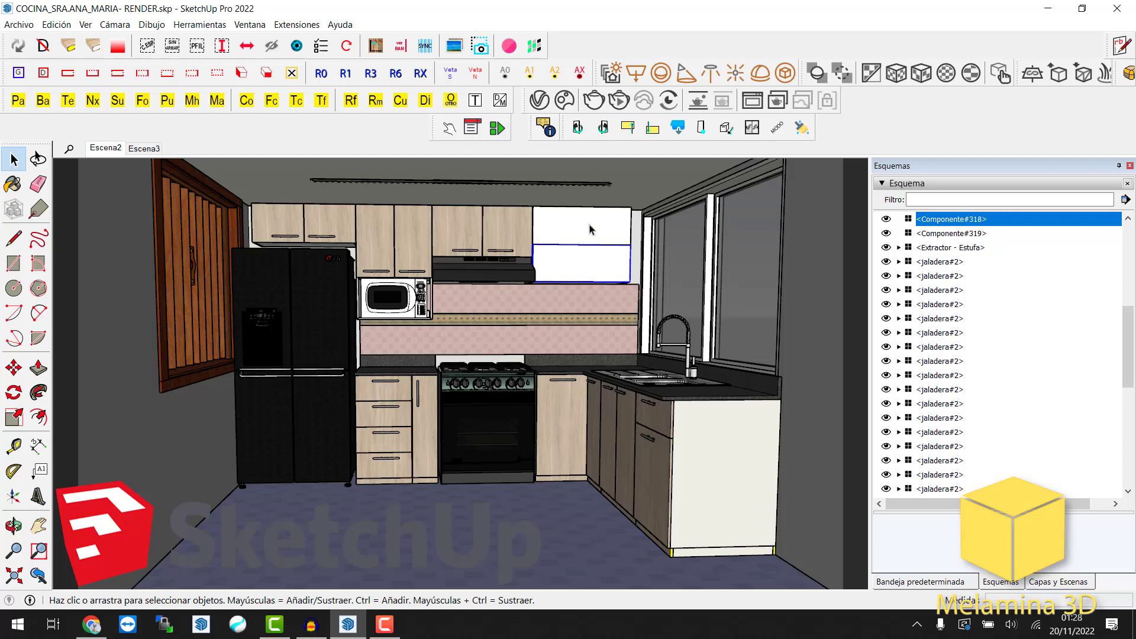
click(591, 230)
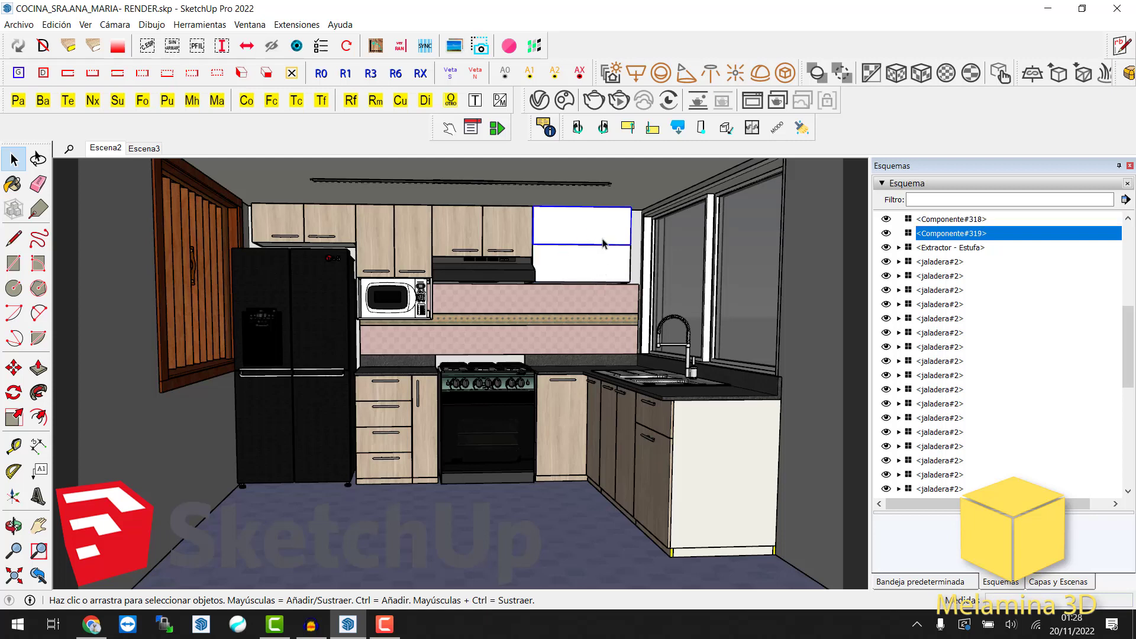
ctrl+click(585, 261)
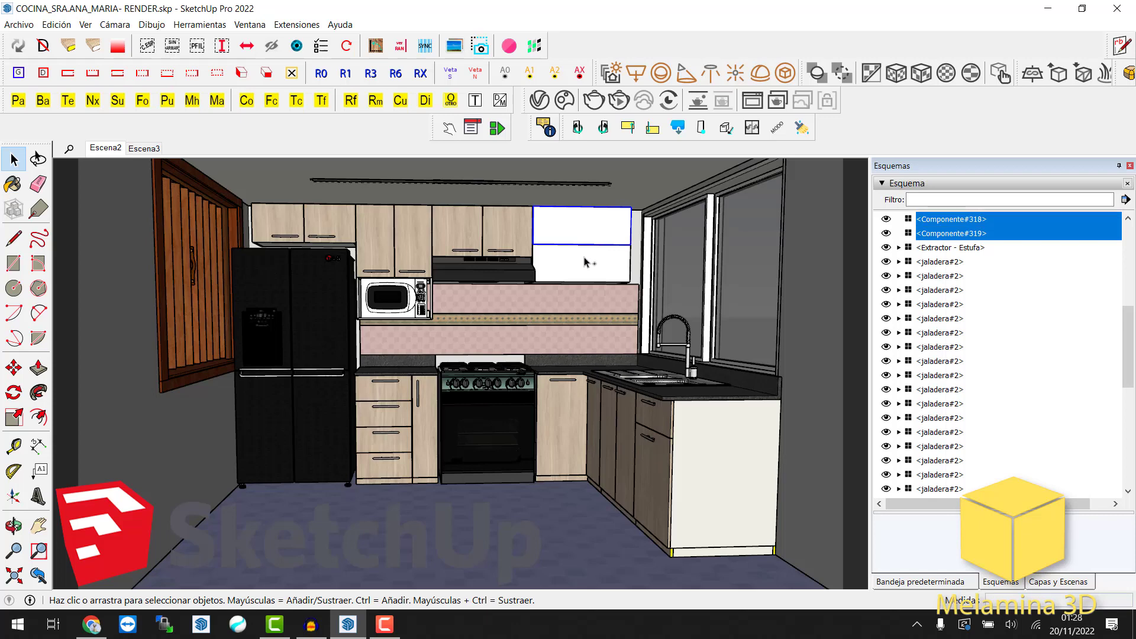
right_click(581, 229)
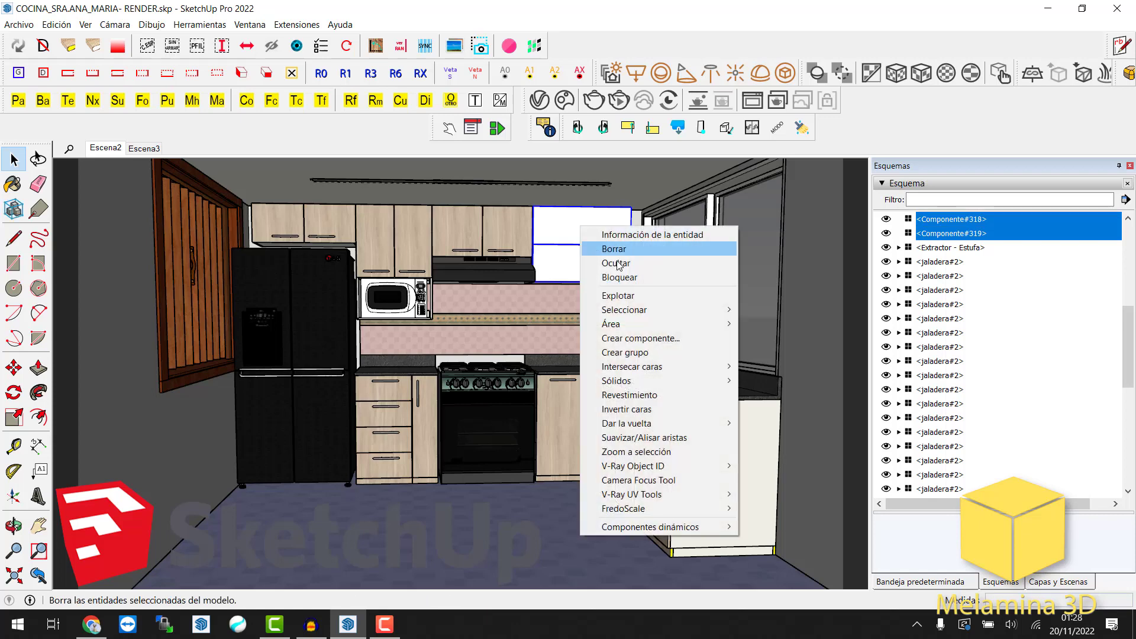
Combine both white panels into the new component Componente#320.
click(639, 338)
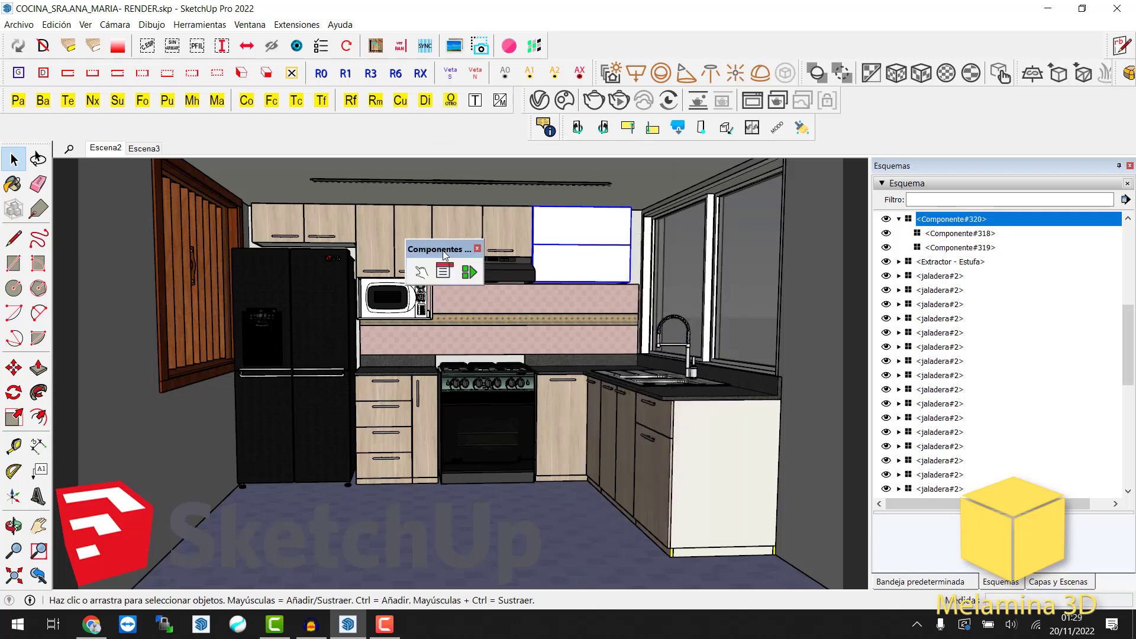
drag(442, 249, 474, 249)
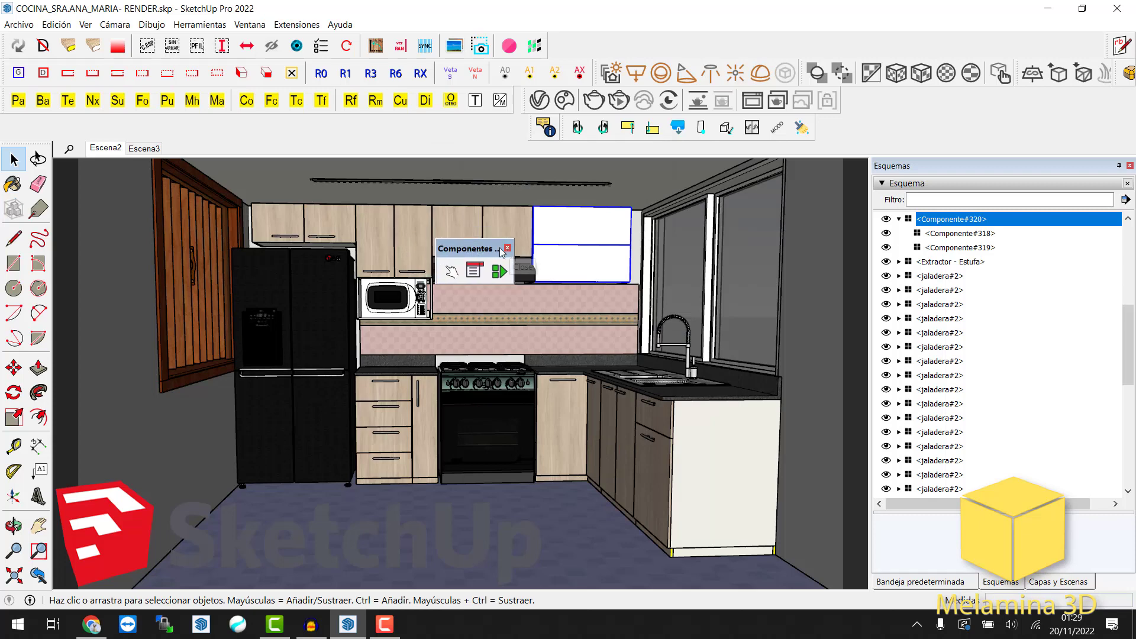
click(507, 248)
Show the Componentes dinámicos toolbar and open Componente#320's Component Attributes.
right_click(504, 132)
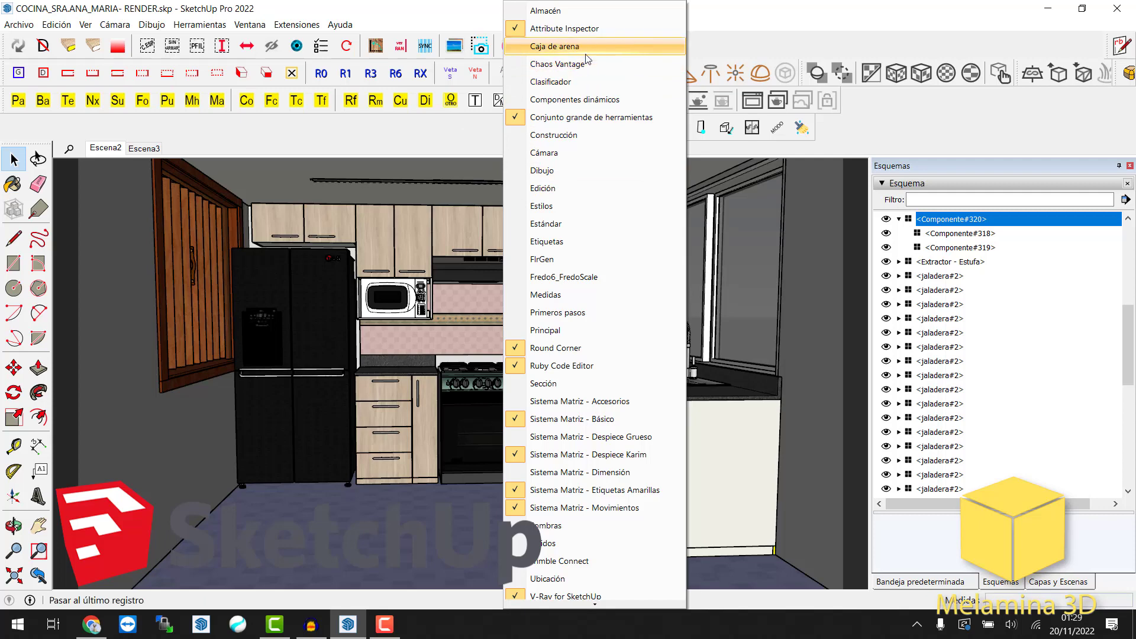
click(571, 105)
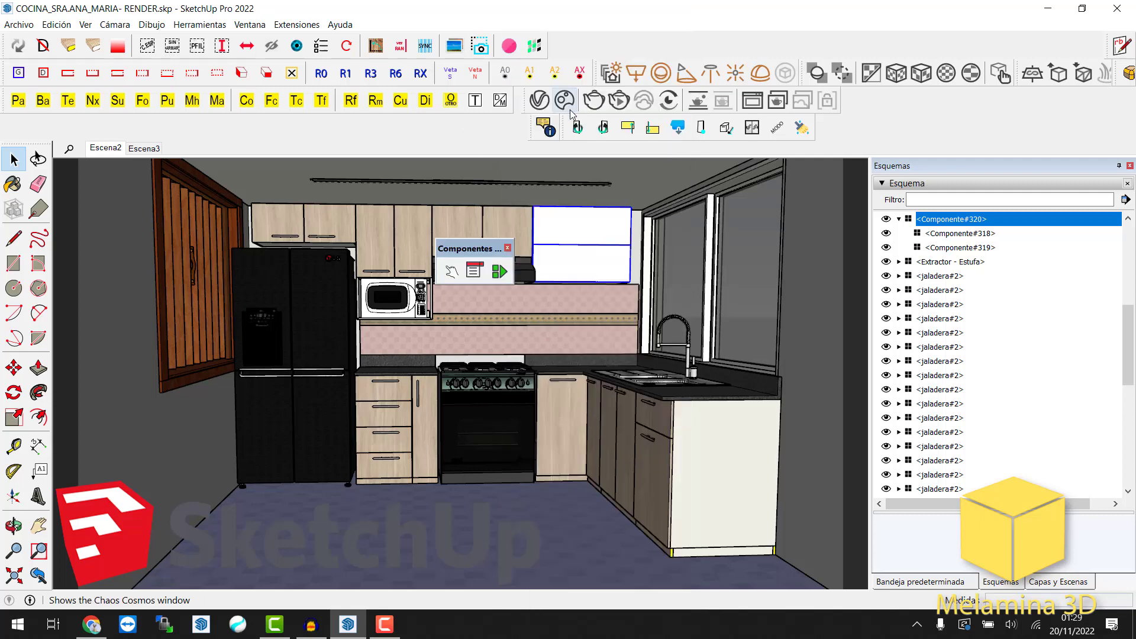
drag(450, 248, 397, 218)
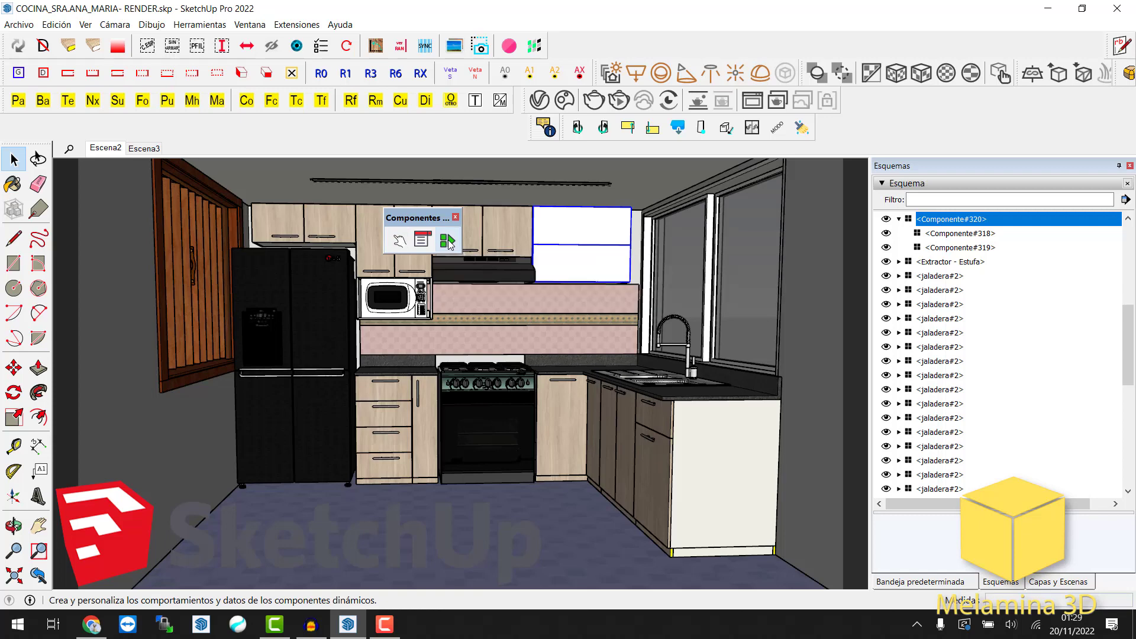
click(448, 240)
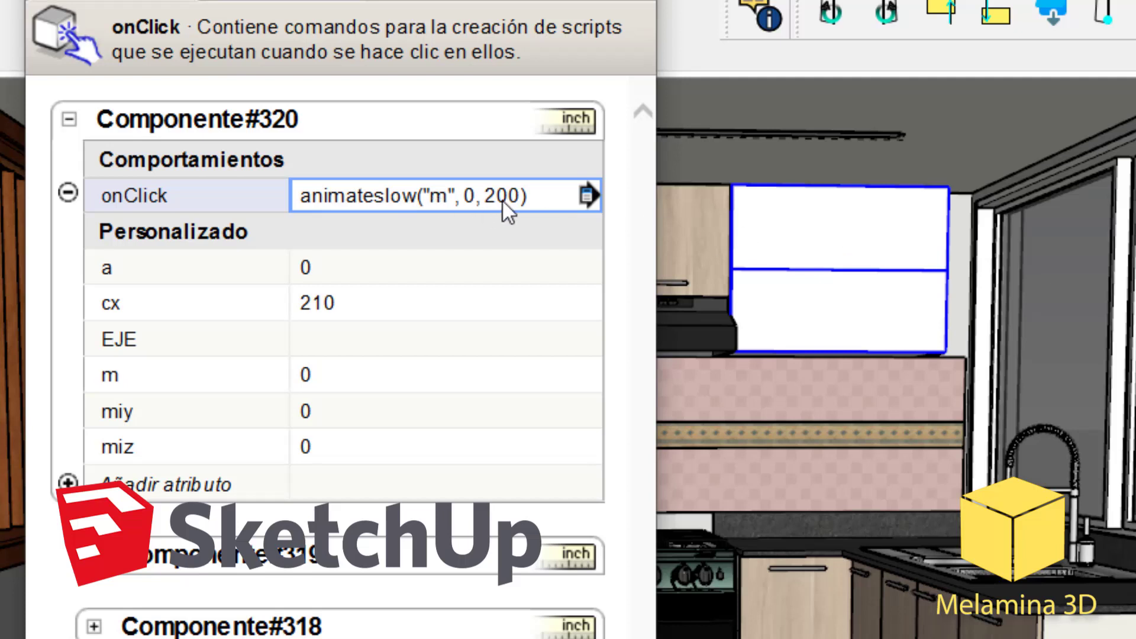
Paste =smallest(19.960629921259844,1.3*(m / 200) * 19.960629921259844 ) as the miz value.
click(148, 414)
click(147, 445)
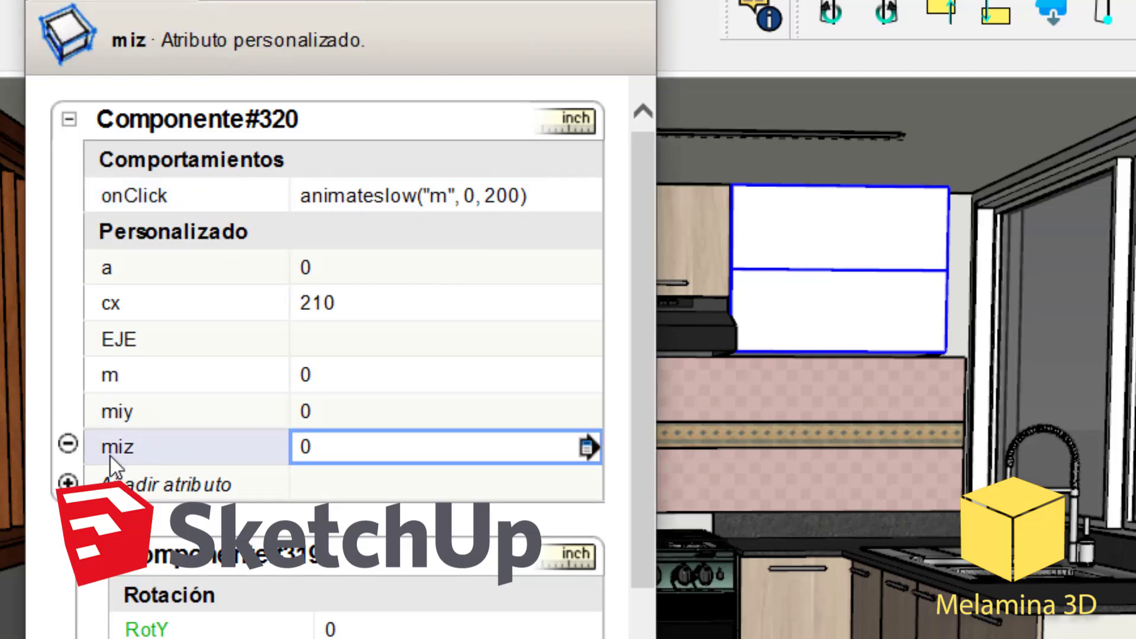
text(=smallest(19.960629921259844,1.3*(m / 200) * 19.960629921259844 ))
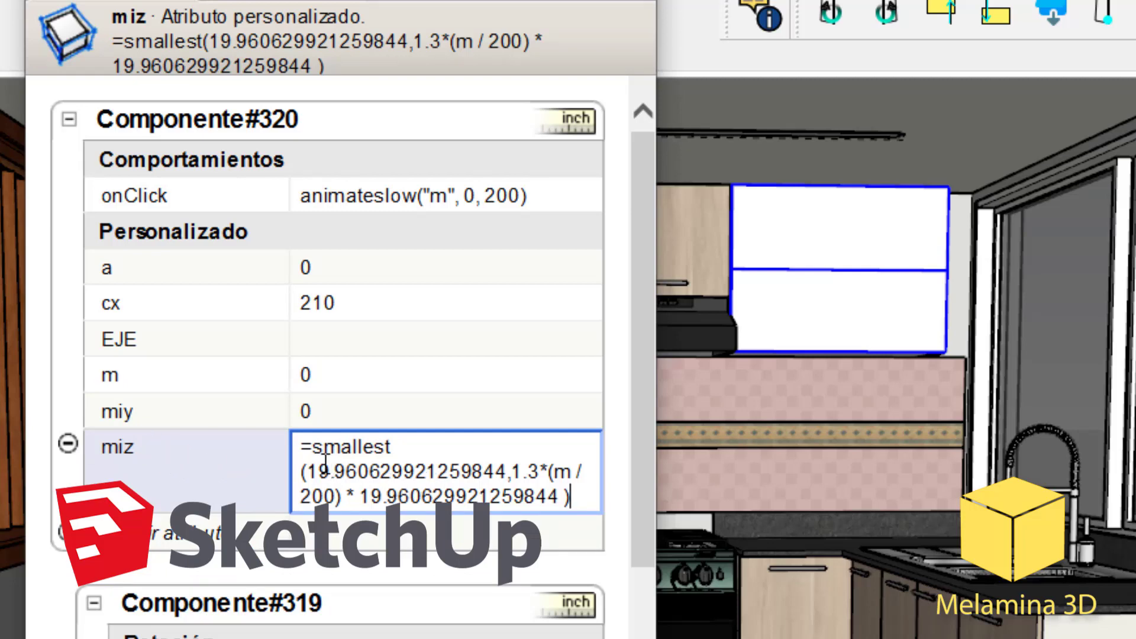
double_click(146, 411)
Correct the miy and miz attribute names, then reopen the miz formula for editing.
click(200, 439)
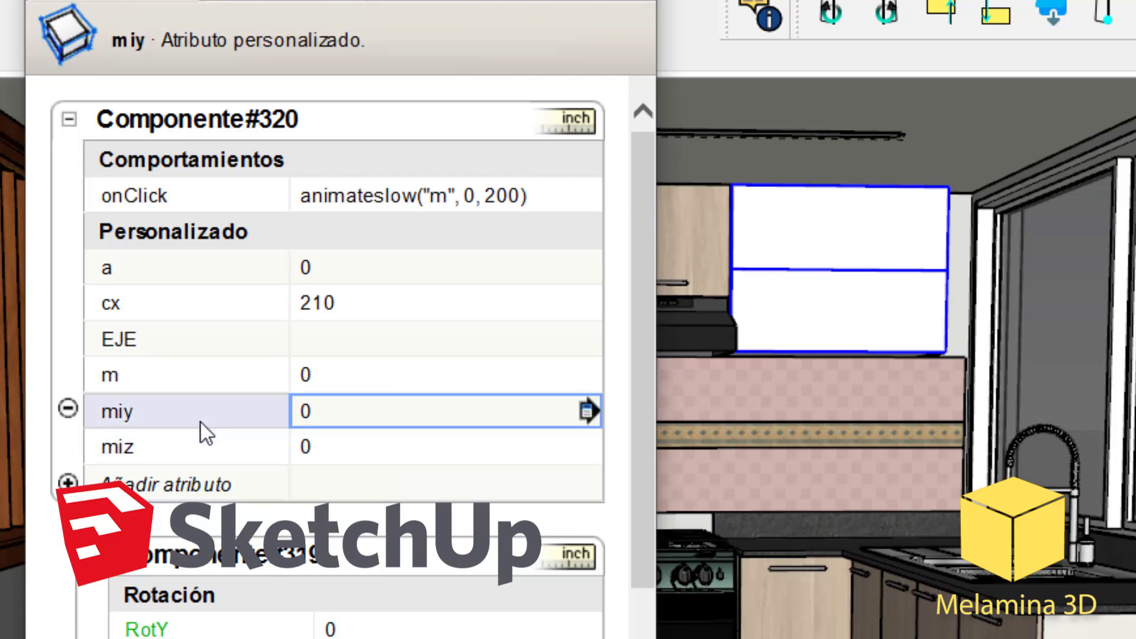
double_click(200, 423)
click(239, 423)
click(246, 452)
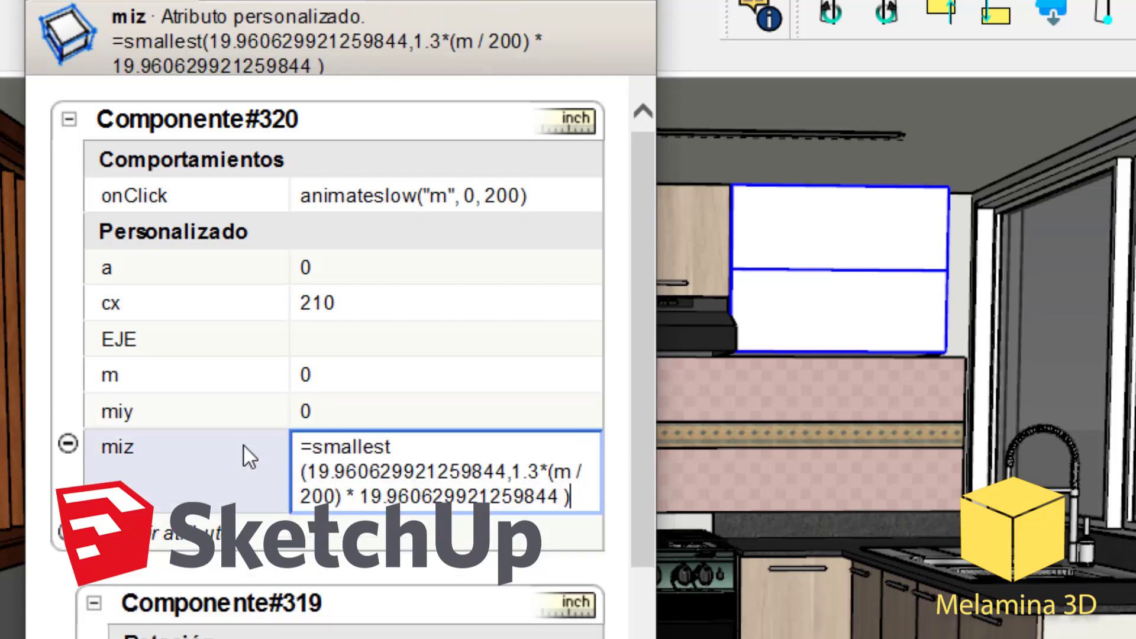
double_click(230, 449)
click(232, 450)
click(231, 476)
click(236, 452)
double_click(232, 451)
click(232, 453)
click(300, 448)
text(0)
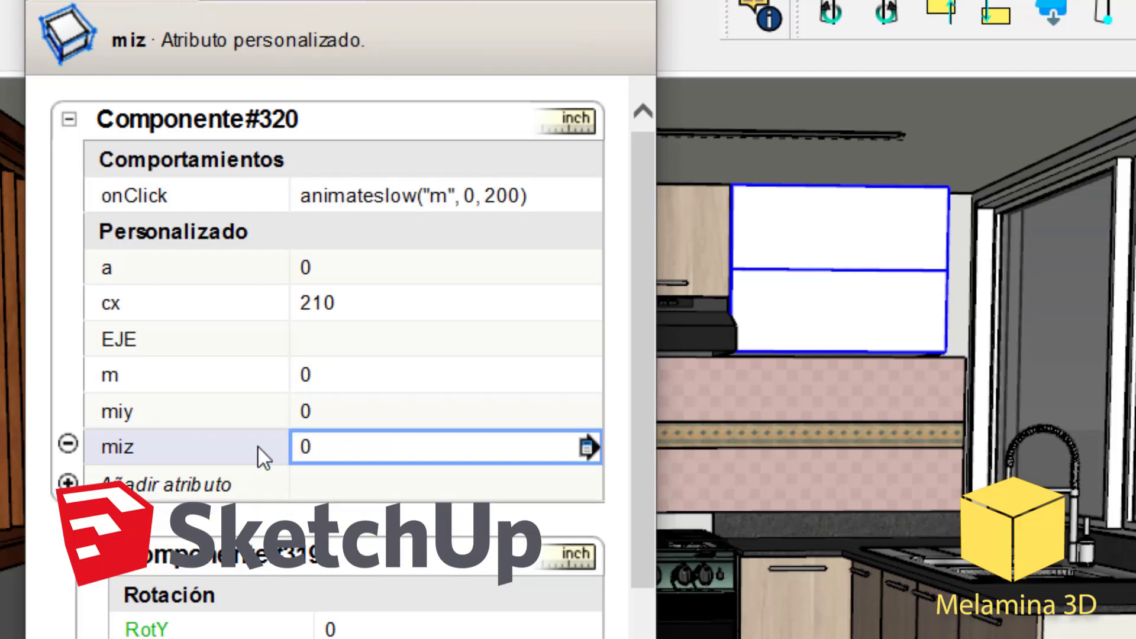
click(258, 448)
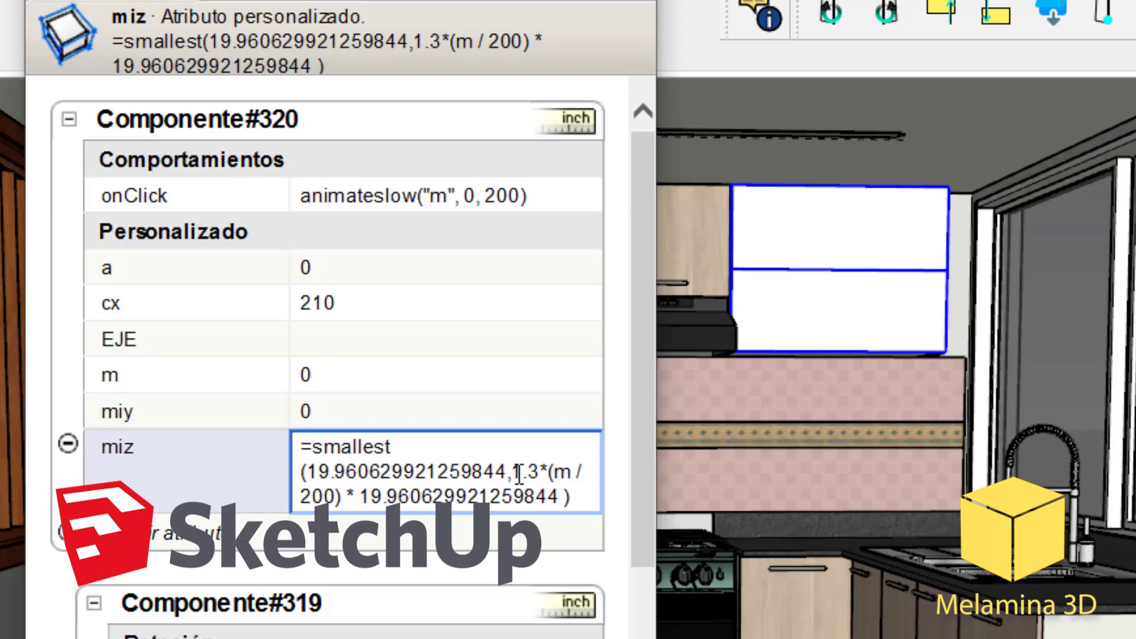
Give miy the formula =smallest(8.267716535433072, 2.1*(m / 200) * 8.267716535433072 ), then select Componente#319's RotY.
text(m)
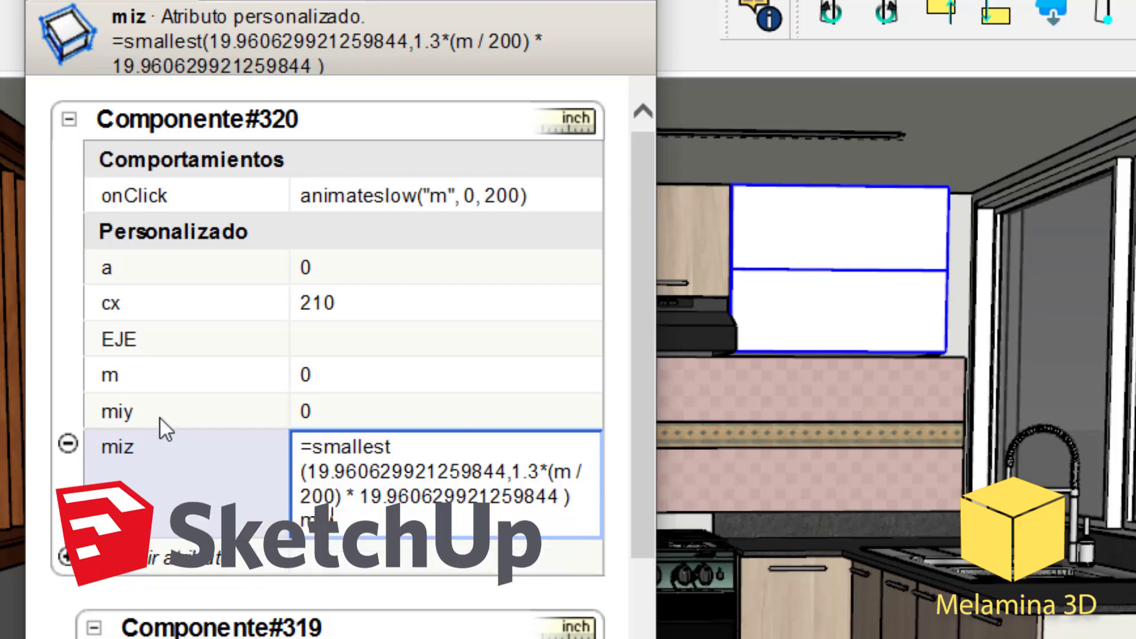
click(144, 411)
click(211, 414)
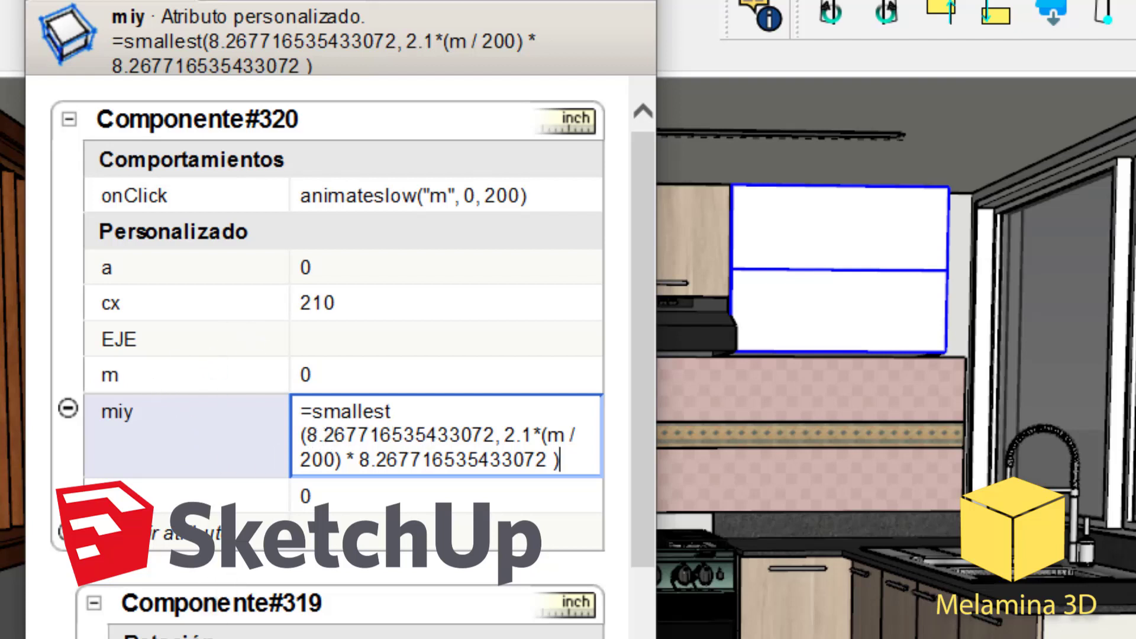
text(Componente#319!RotY)
text(Componente#319!RotY)
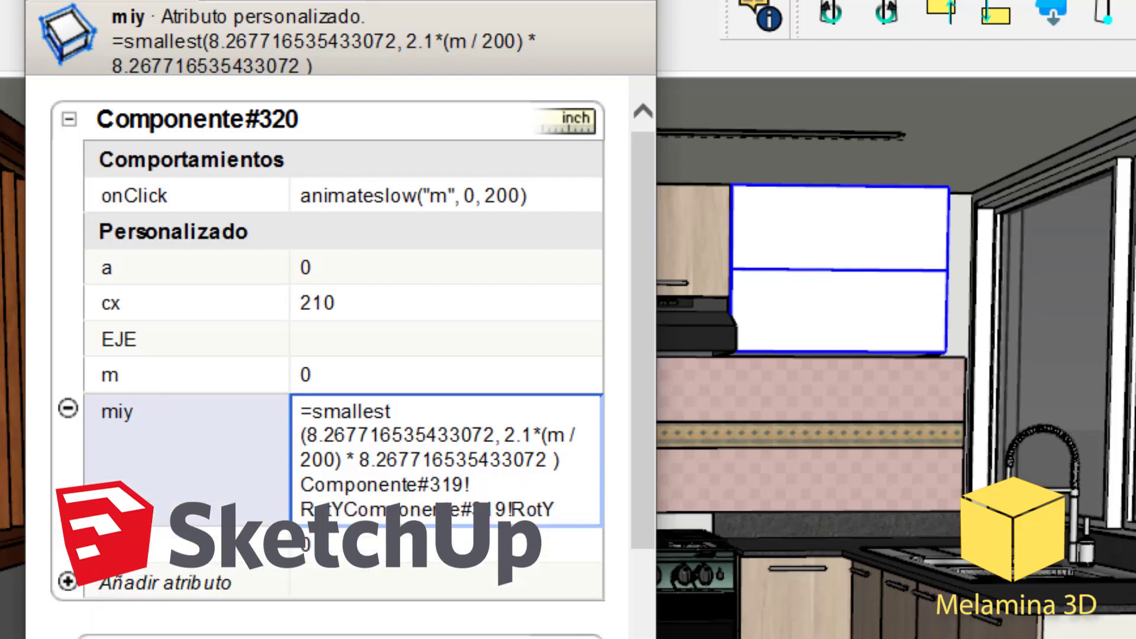
key(ctrl+v)
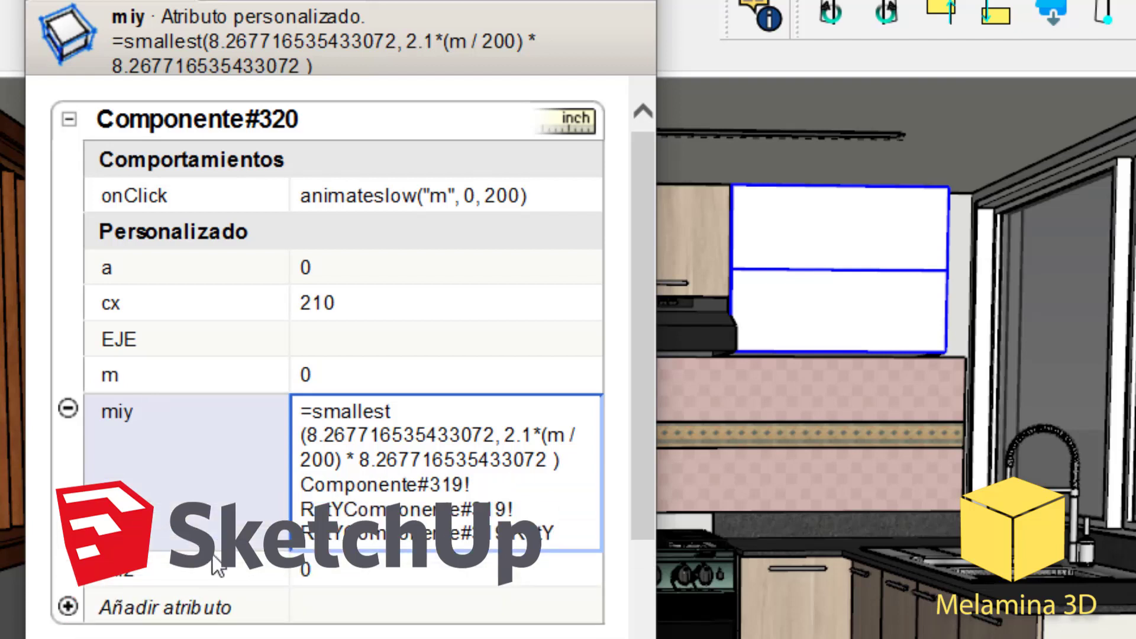
key(Return)
click(167, 630)
Enter =Parent!a for Componente#319's RotY, then type =smallest(135, m) into attribute a.
text(=Parent!a)
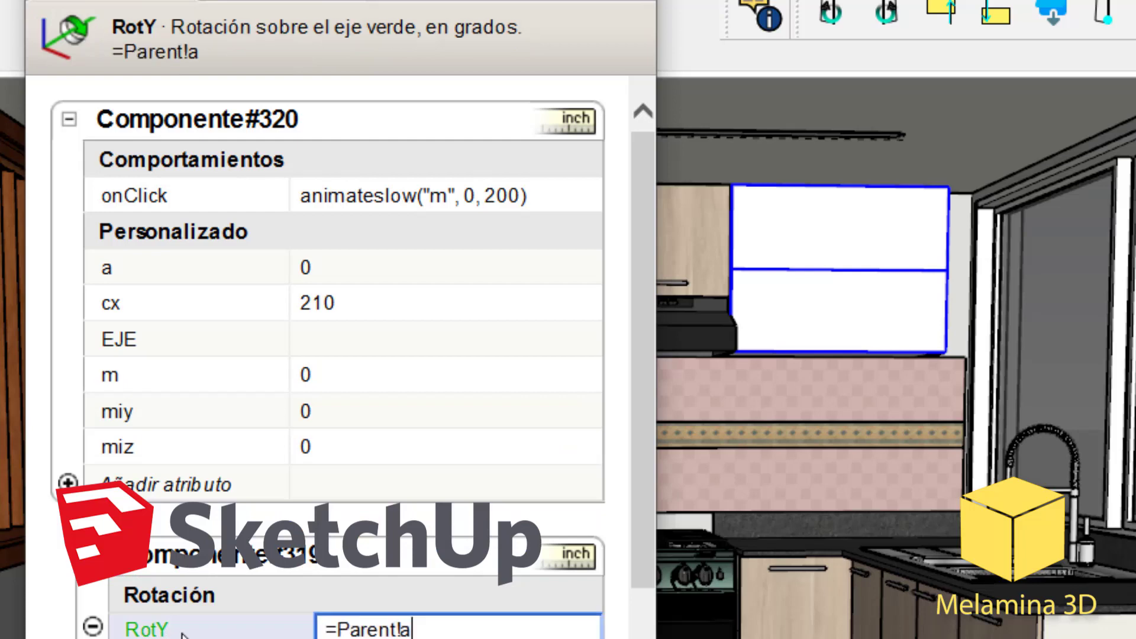
key(Return)
key(Return)
key(Return)
click(133, 271)
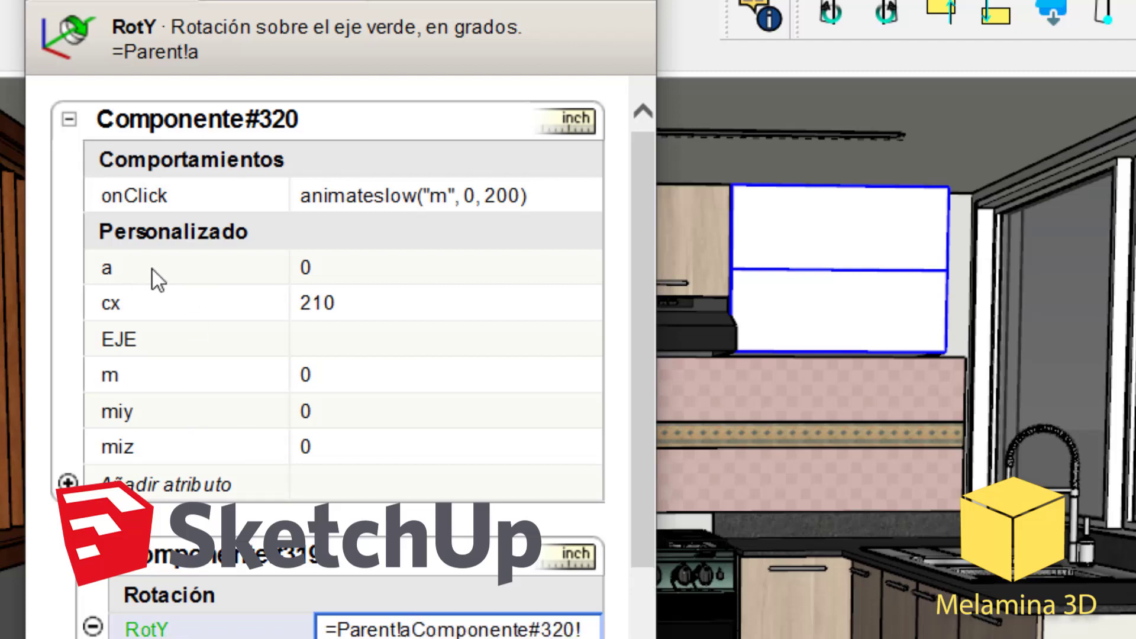
key(Escape)
click(142, 262)
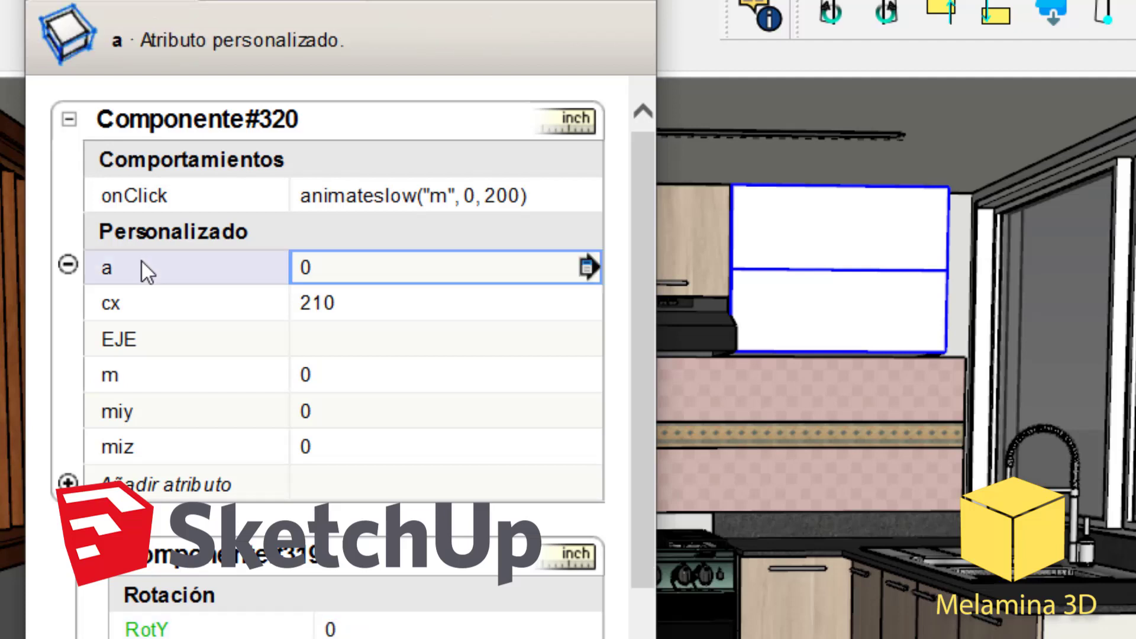
text(=smallest(135, m))
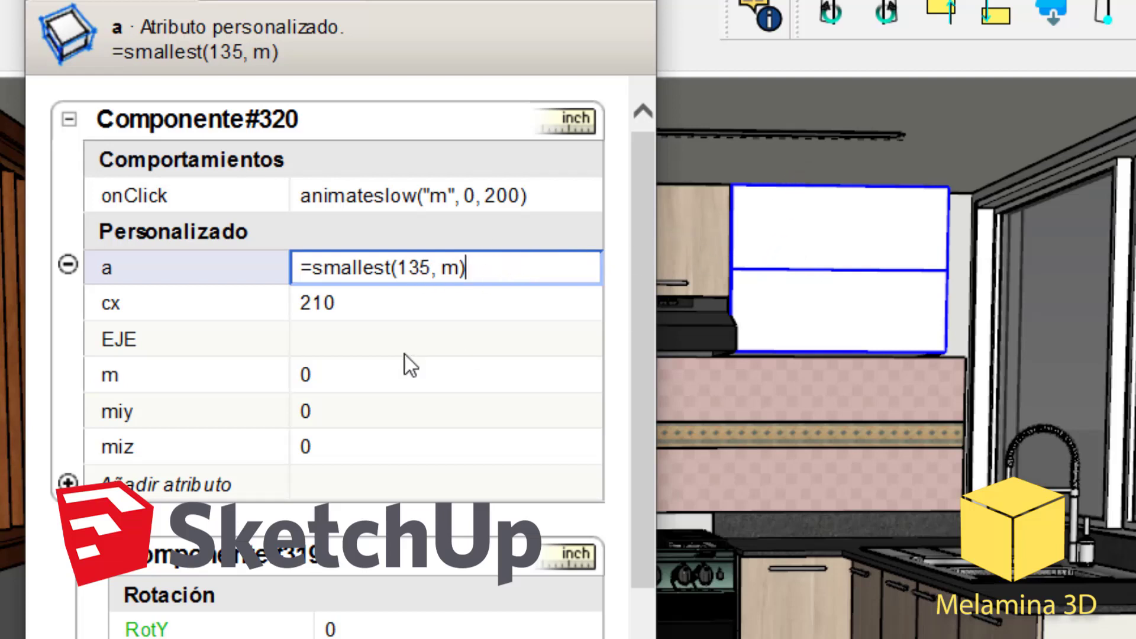
Commit a's formula and set Componente#318's X position to =-Parent!miy.
key(Return)
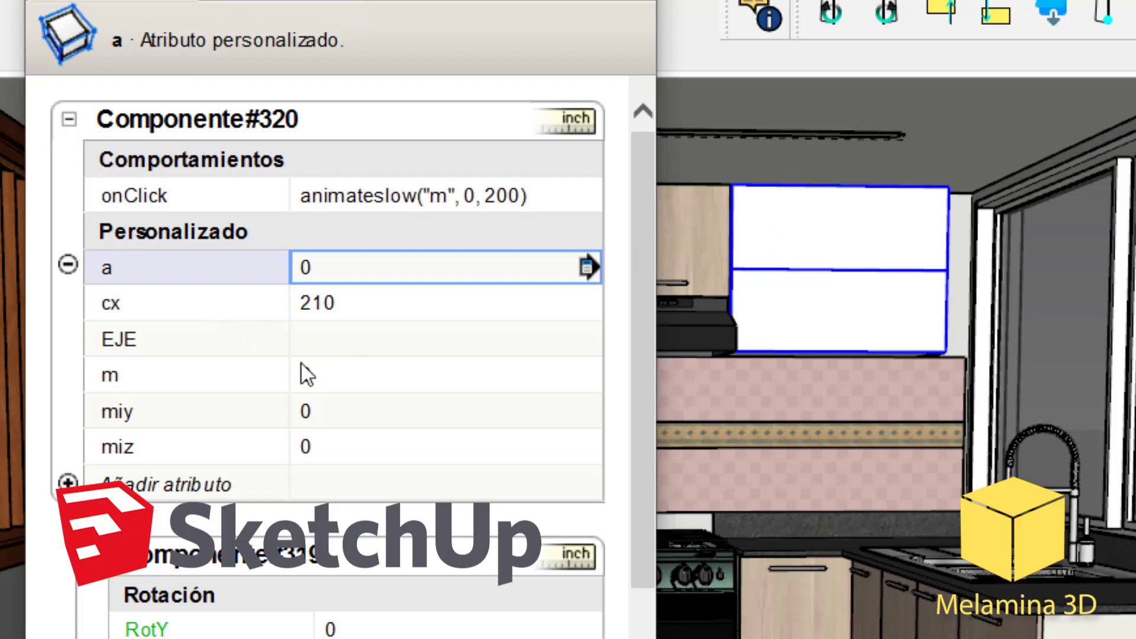
scroll(282, 571, down, 2)
scroll(282, 570, down, 2)
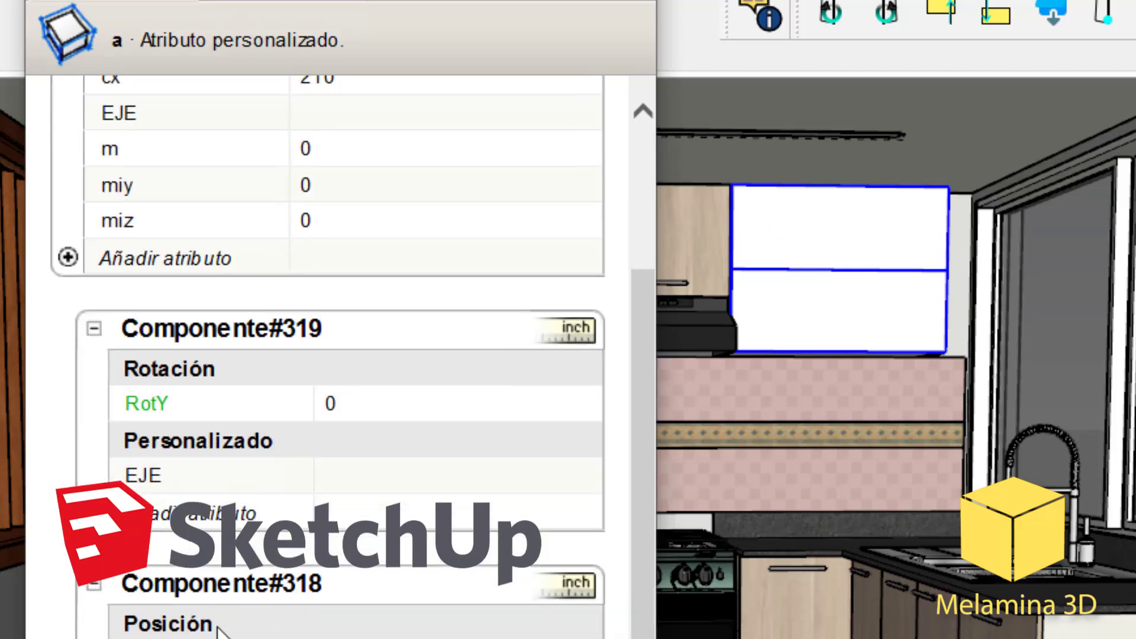
scroll(217, 630, down, 2)
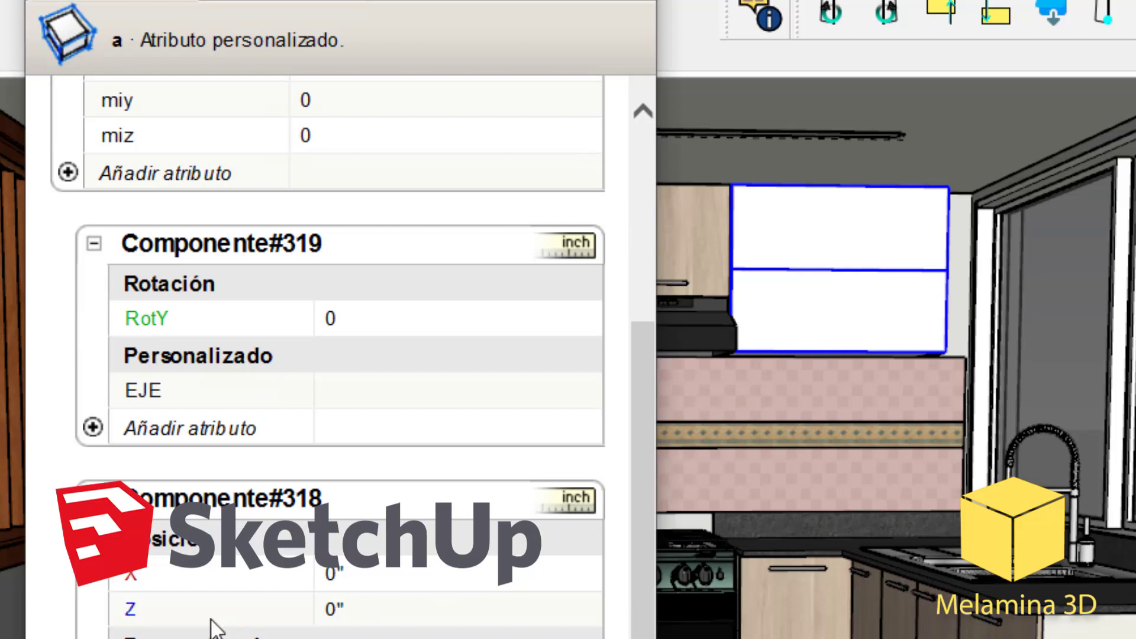
click(169, 577)
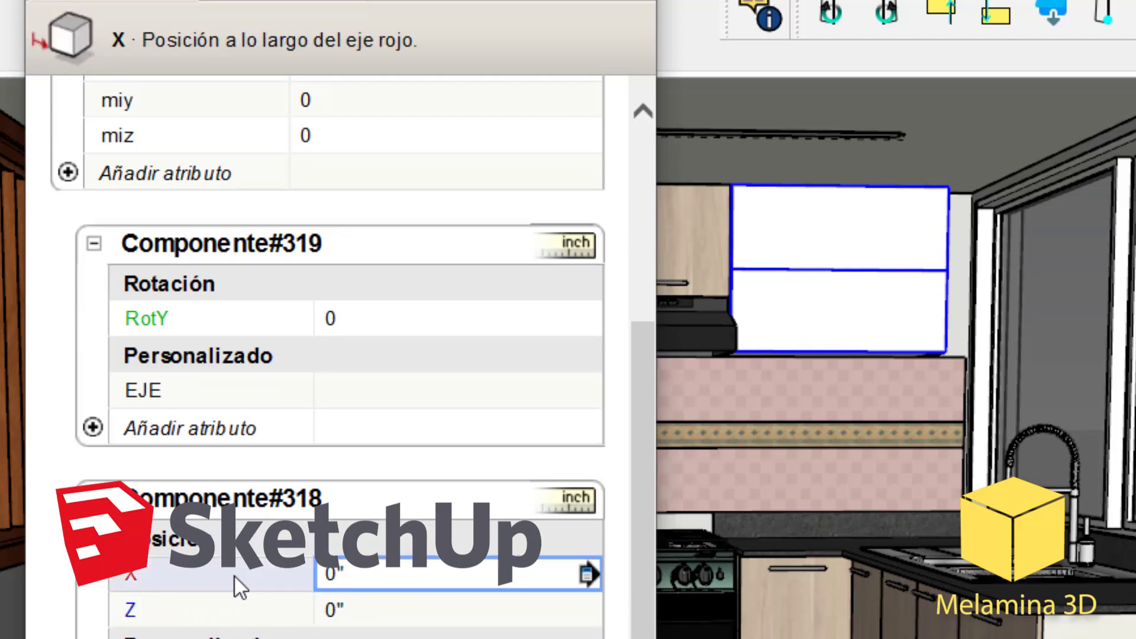
text(=-Parent!miyZZ)
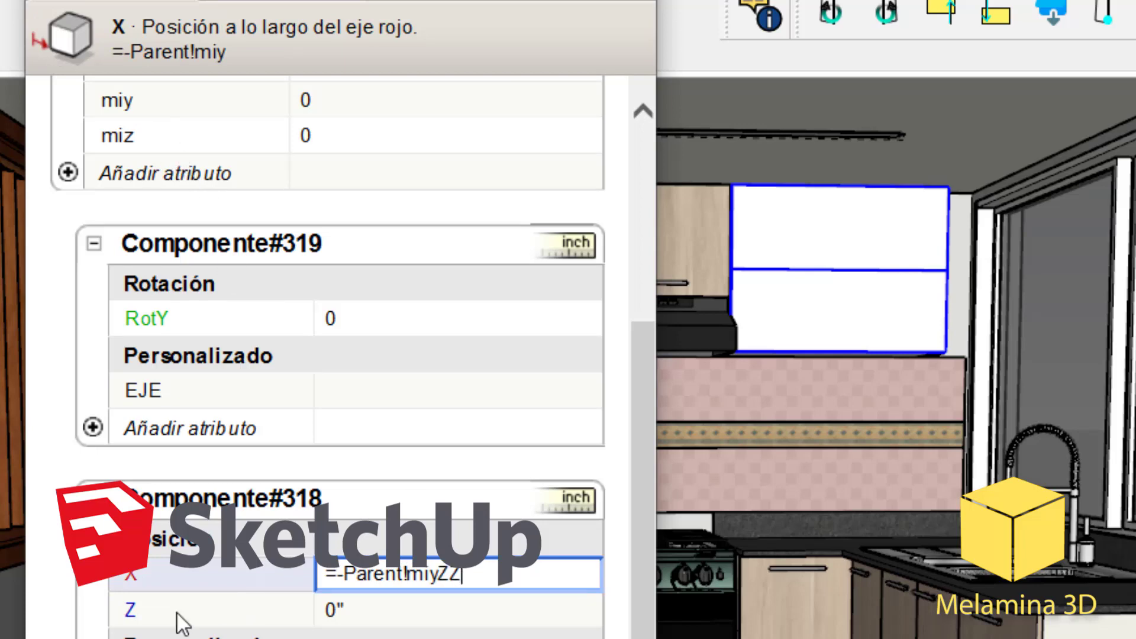
key(Return)
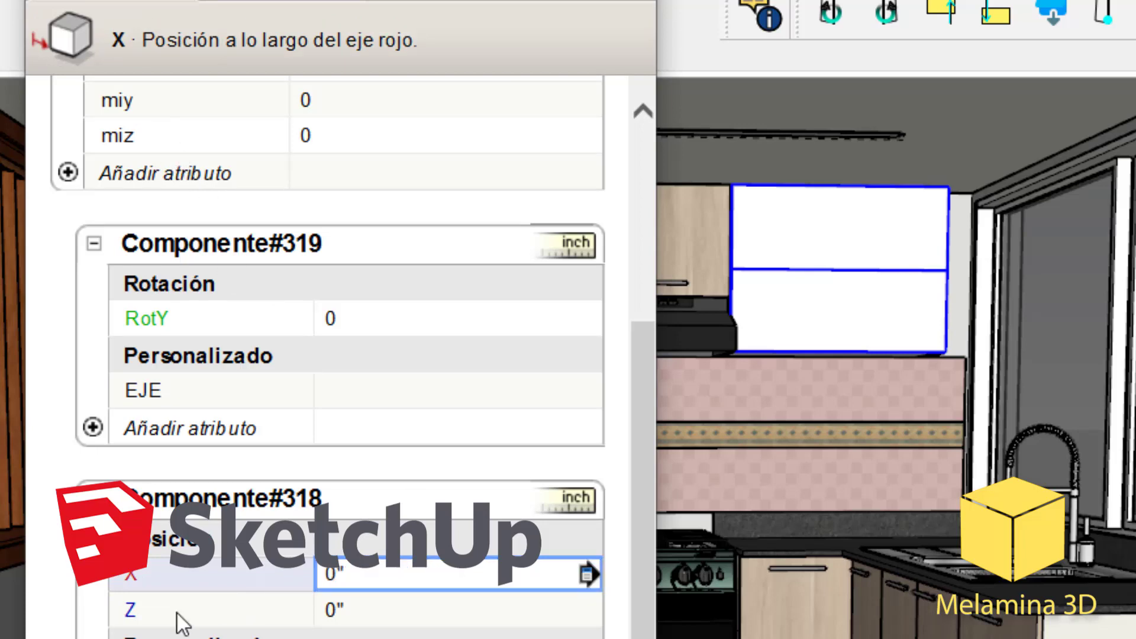
Set Componente#318's Z position to =Parent!miz, dismissing the reserved-attribute warnings.
click(178, 613)
click(177, 613)
key(Return)
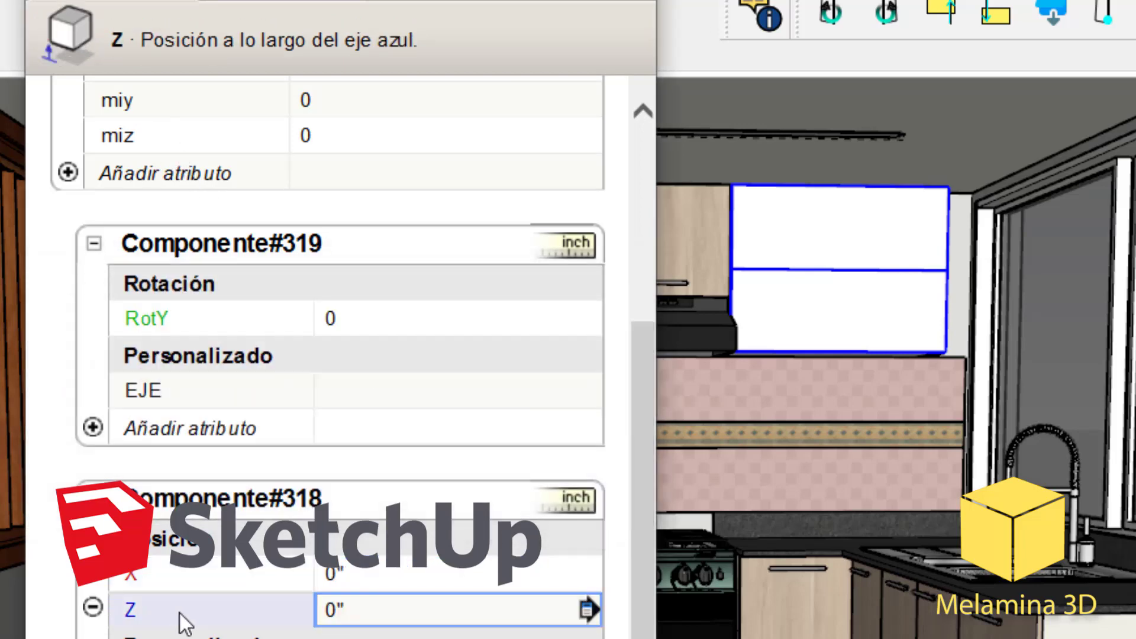
key(Return)
text(=Parent!miz)
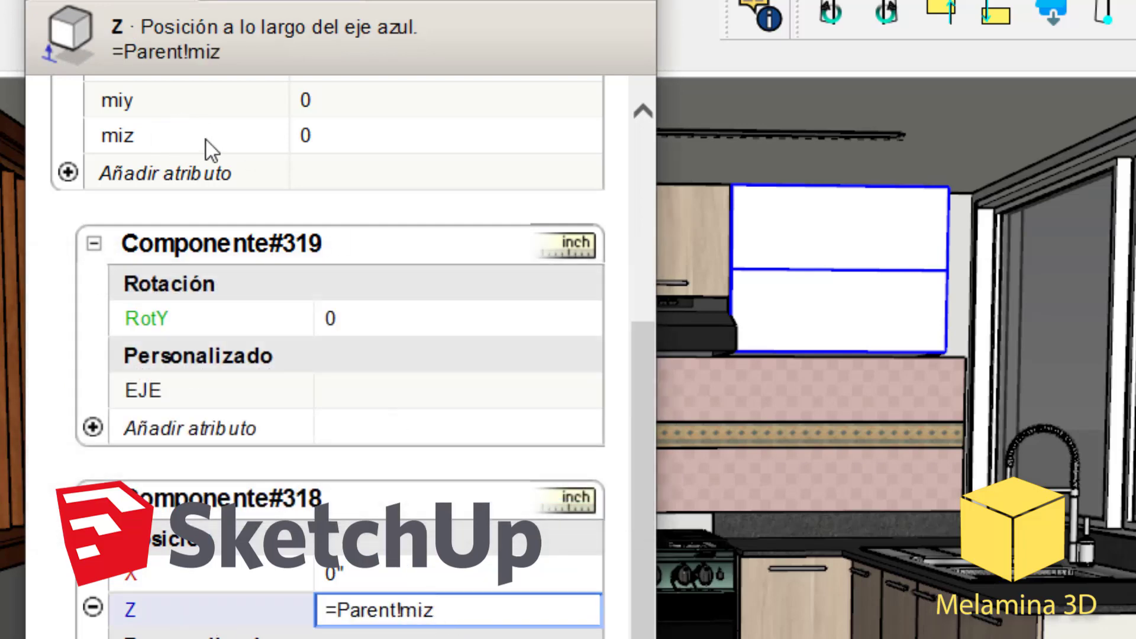
scroll(335, 342, up, 2)
scroll(340, 357, up, 2)
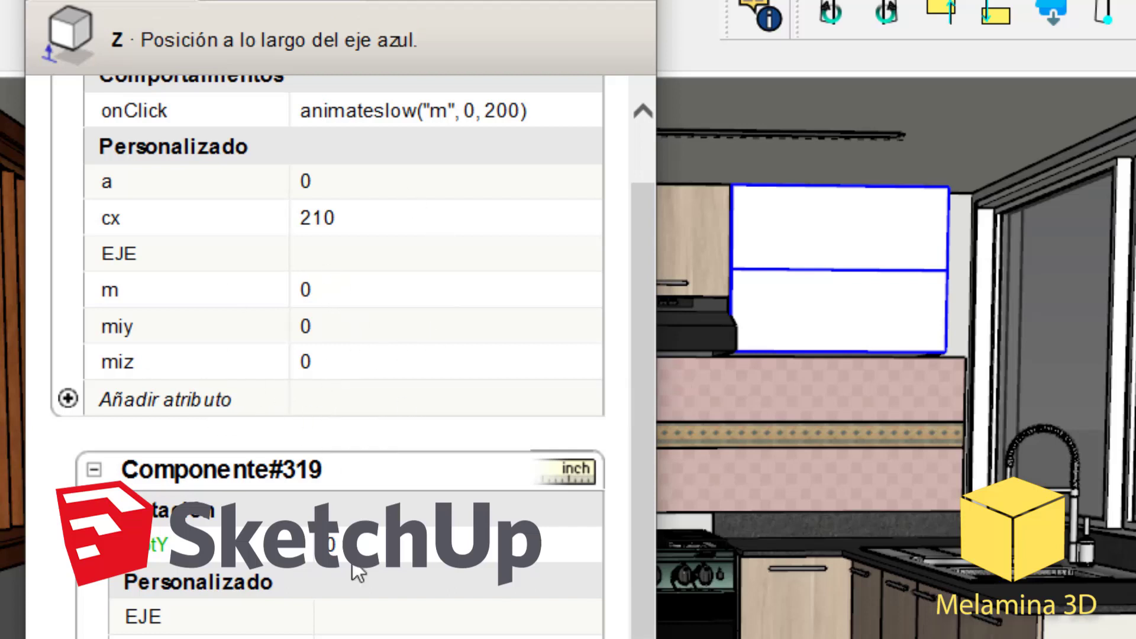
scroll(352, 569, up, 2)
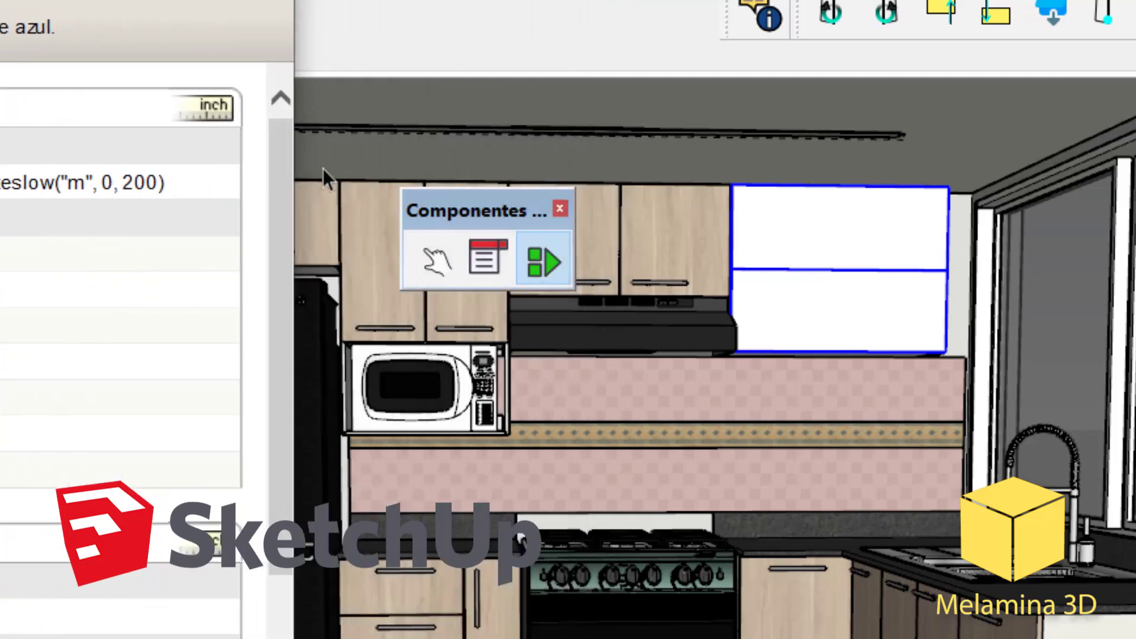
Use the Interact tool to open and close the cabinet doors, then close Component Attributes.
click(423, 262)
click(831, 327)
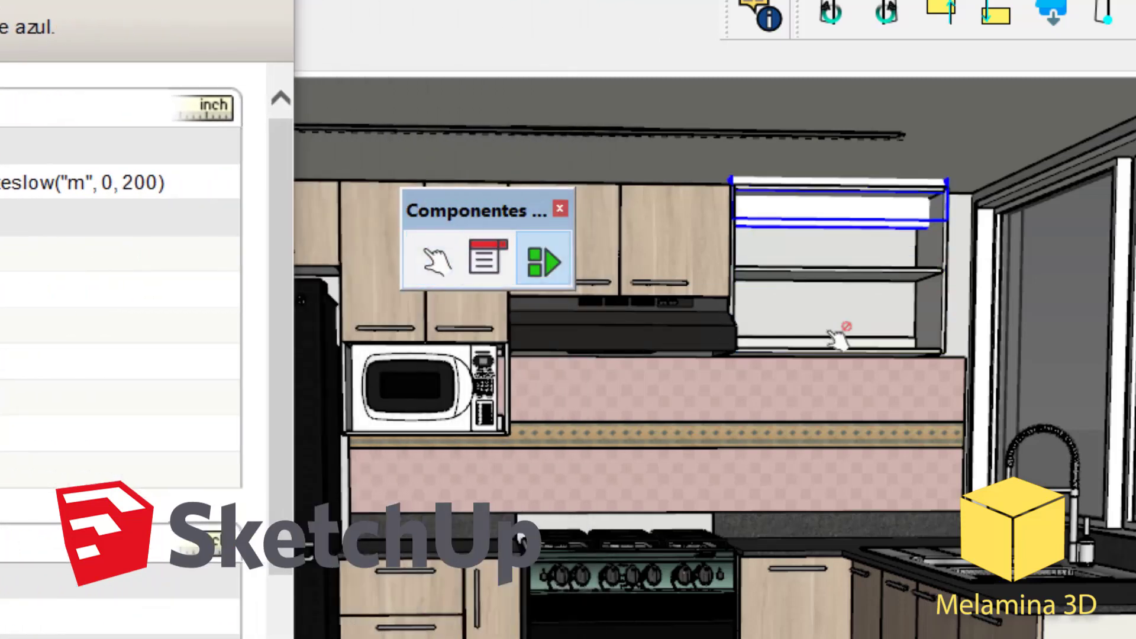
click(849, 220)
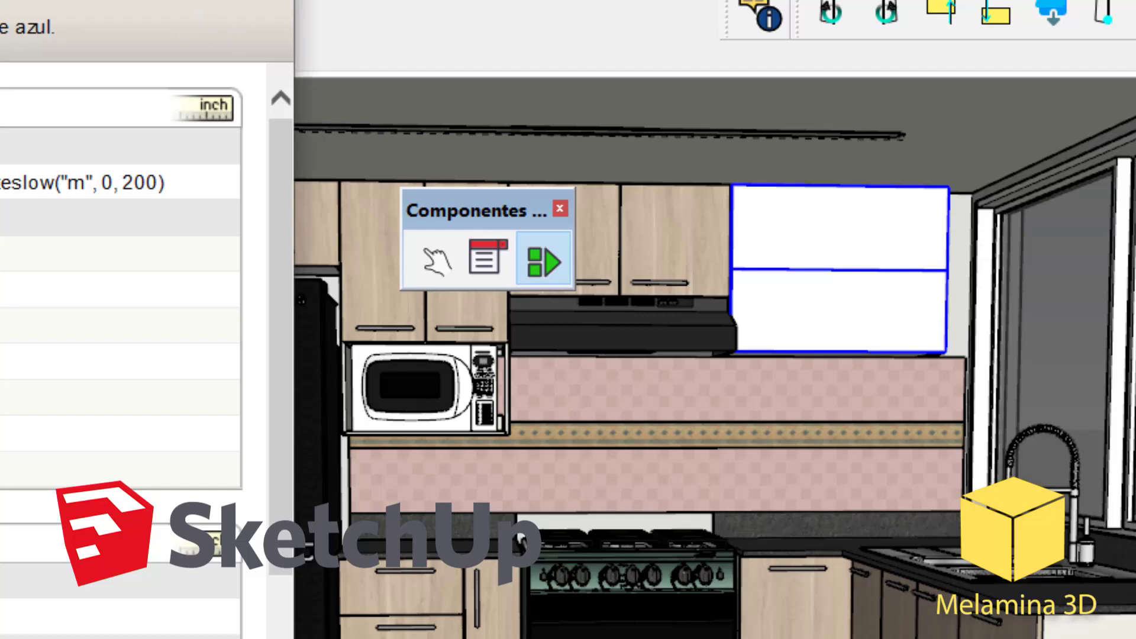
click(528, 263)
drag(500, 208, 381, 128)
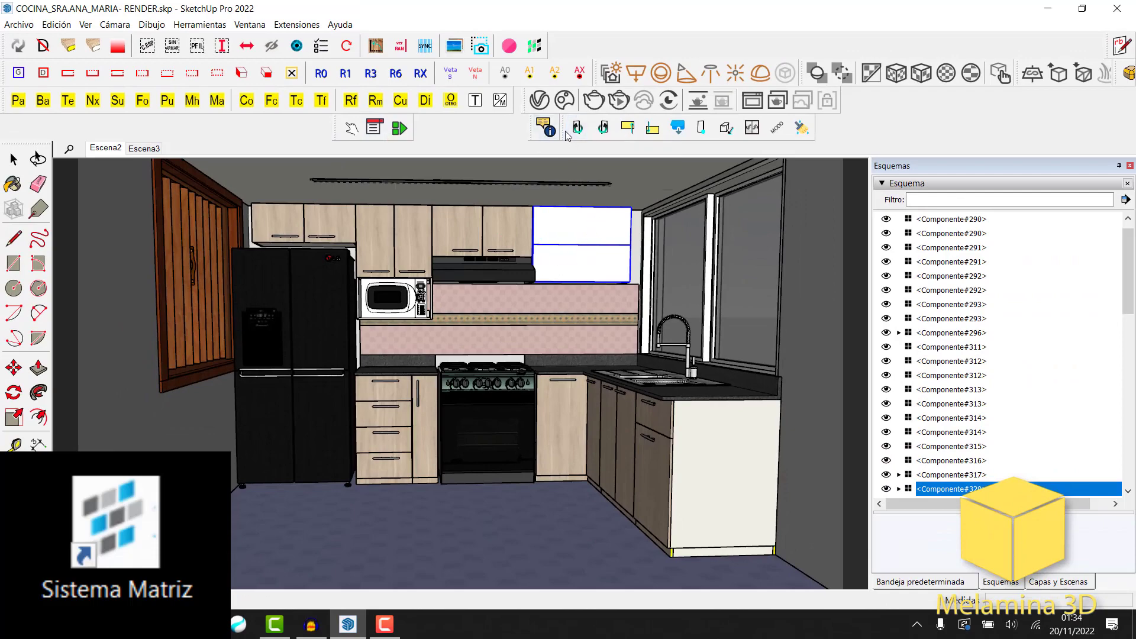
Float the Sistema Matriz toolbar and set its MODO to MANUAL.
drag(561, 134, 378, 283)
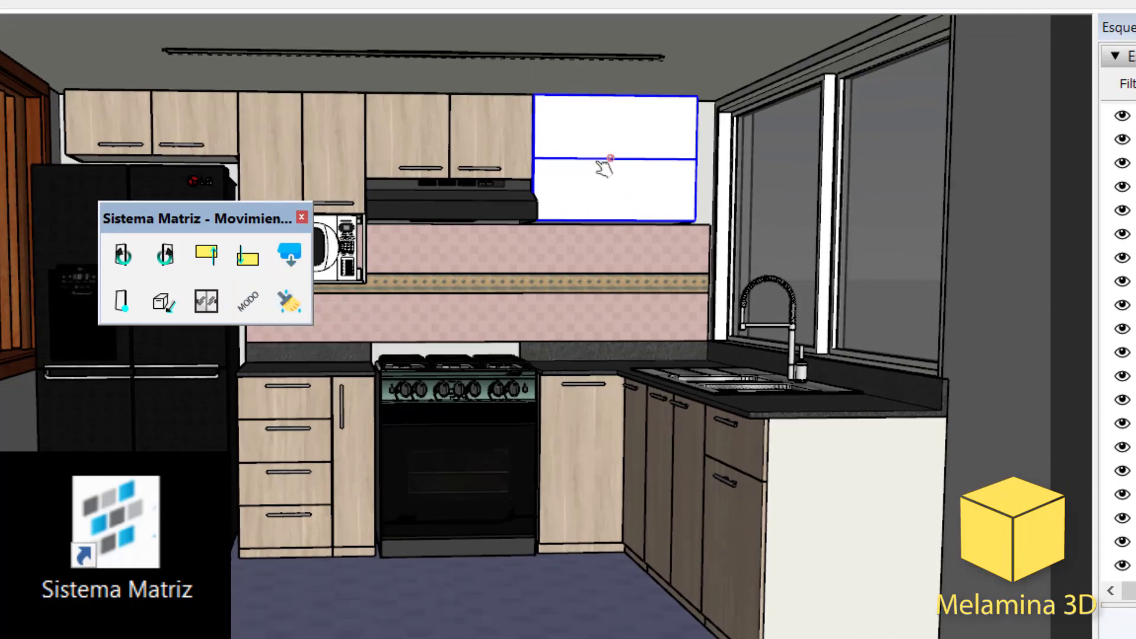
click(250, 306)
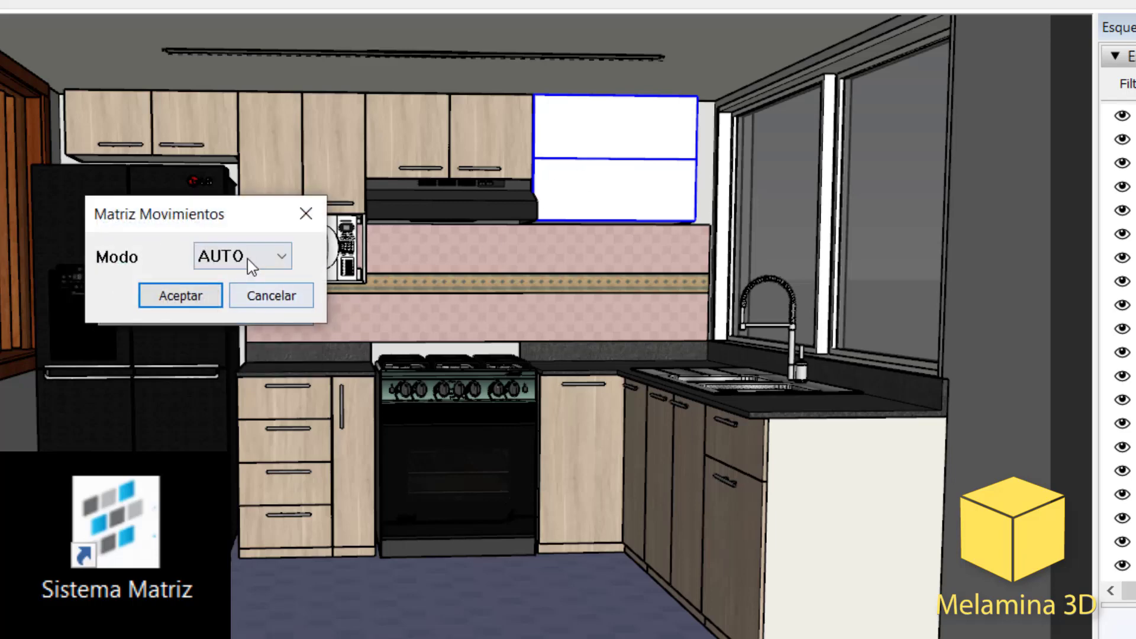
click(255, 260)
click(239, 300)
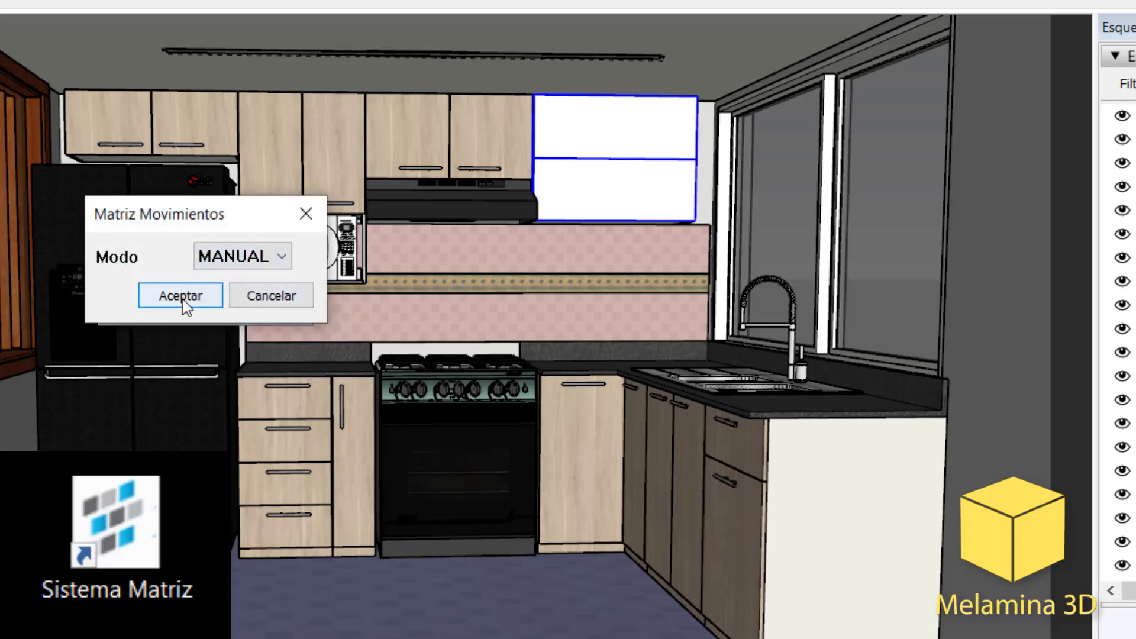
click(180, 299)
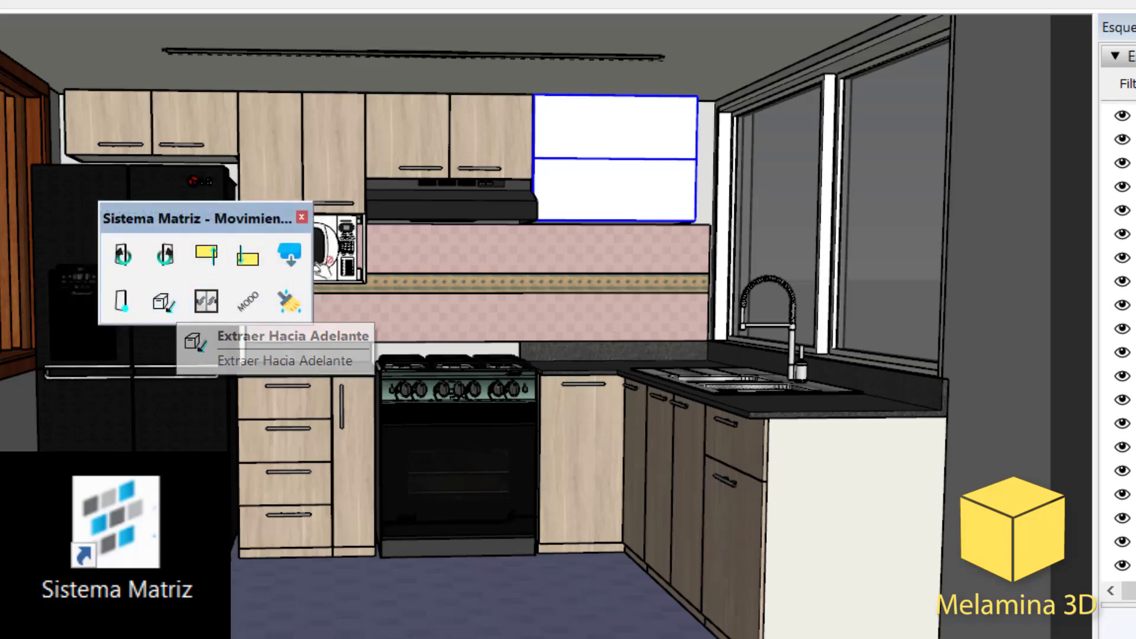
Set Movimiento to INVERTIDO and apply Extraer Hacia Adelante to lift the cabinet doors open.
click(294, 260)
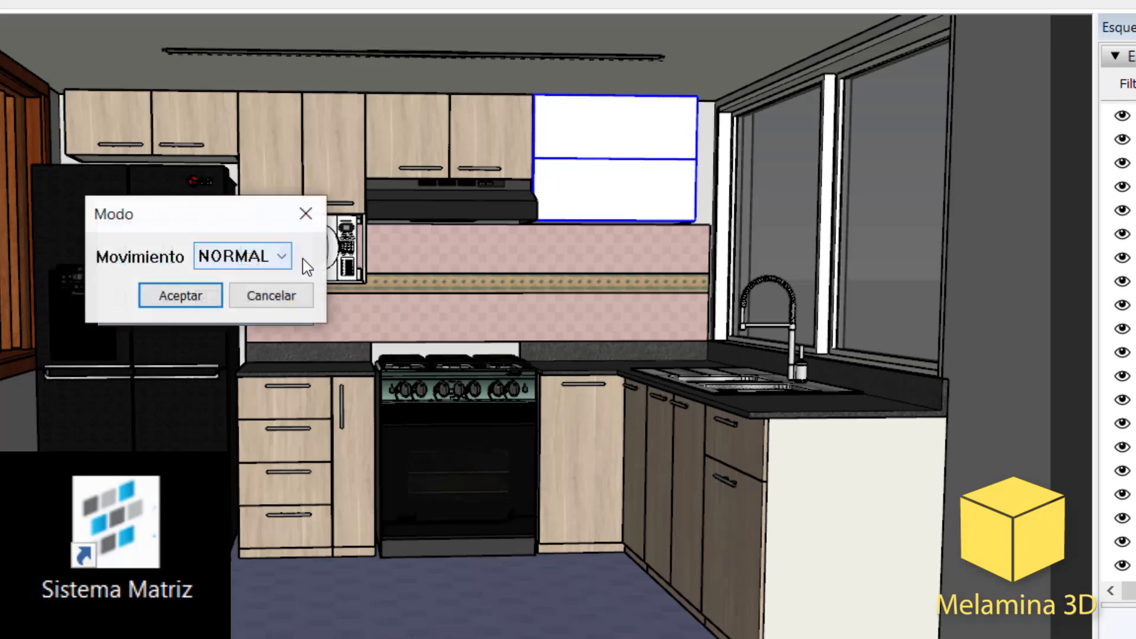
click(223, 260)
click(229, 299)
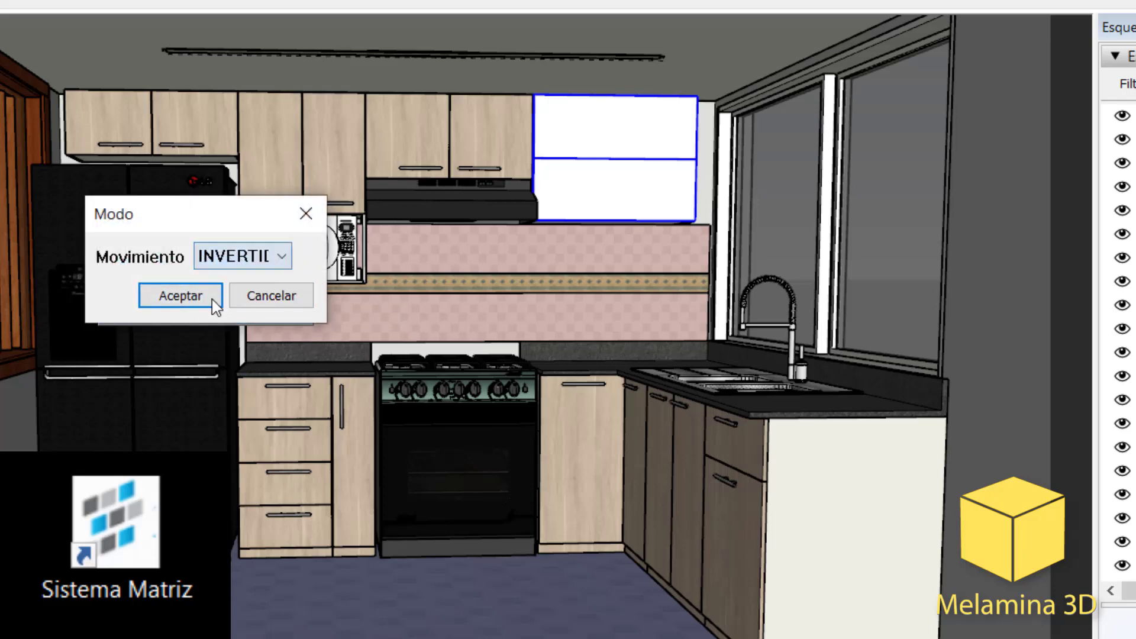
click(181, 296)
click(176, 297)
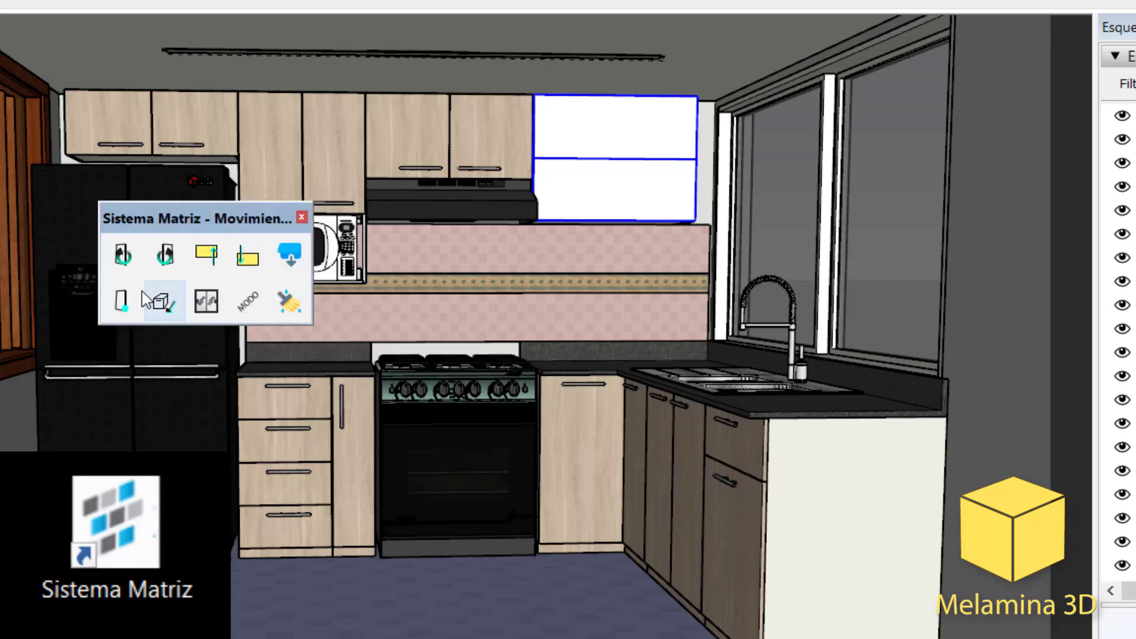
click(610, 208)
scroll(616, 142, down, 3)
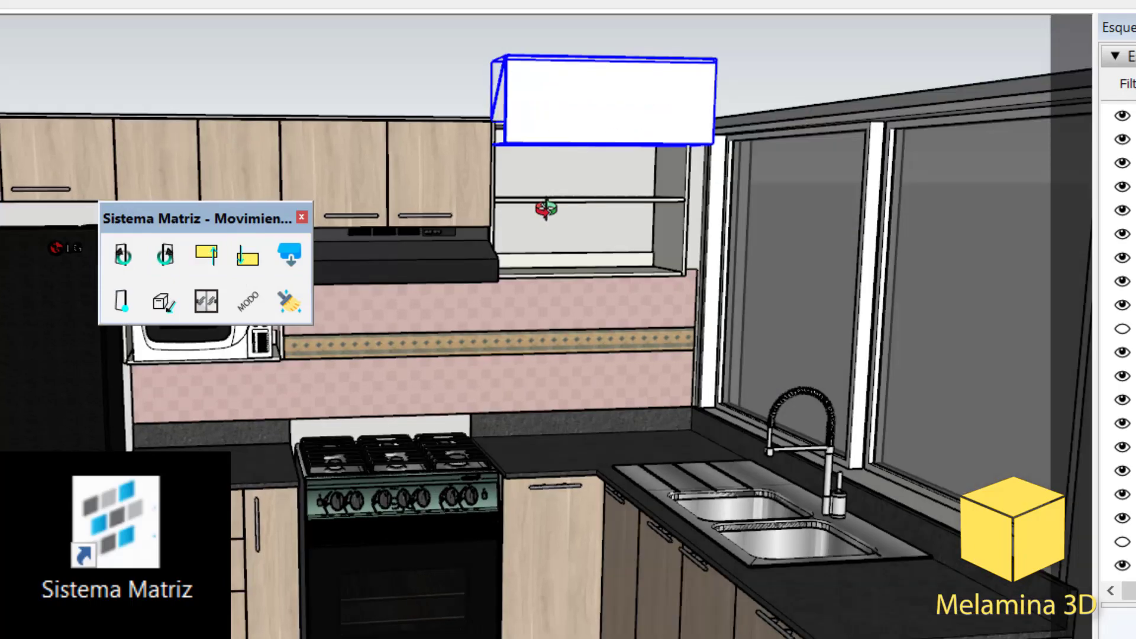
middle_drag(615, 142, 526, 163)
scroll(523, 164, up, 2)
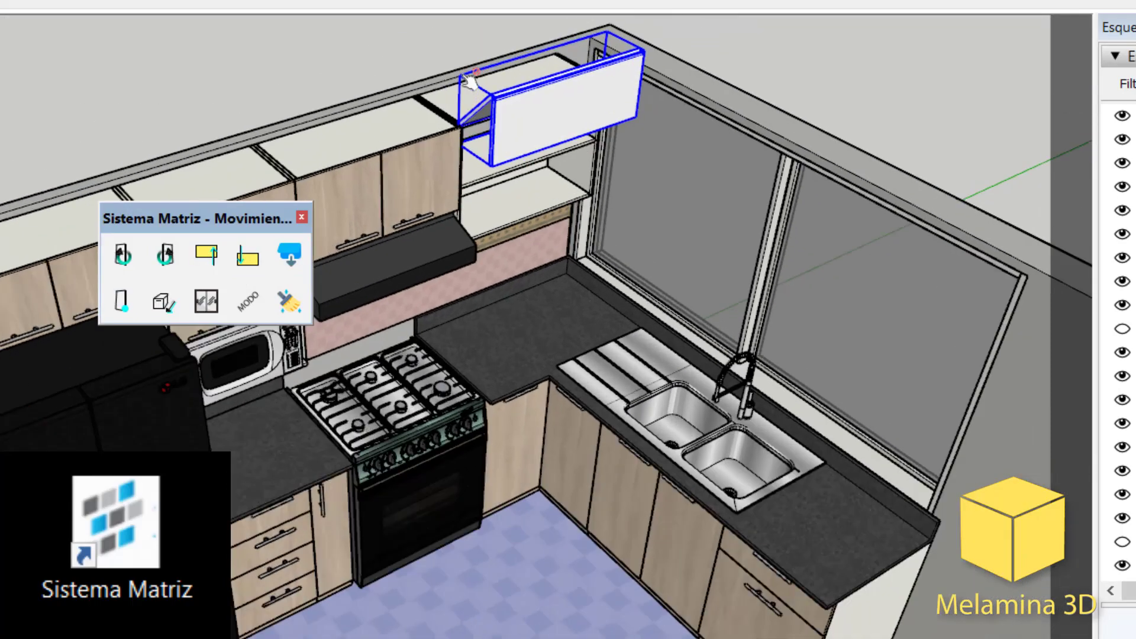
scroll(508, 189, up, 2)
scroll(485, 231, up, 2)
scroll(479, 244, down, 5)
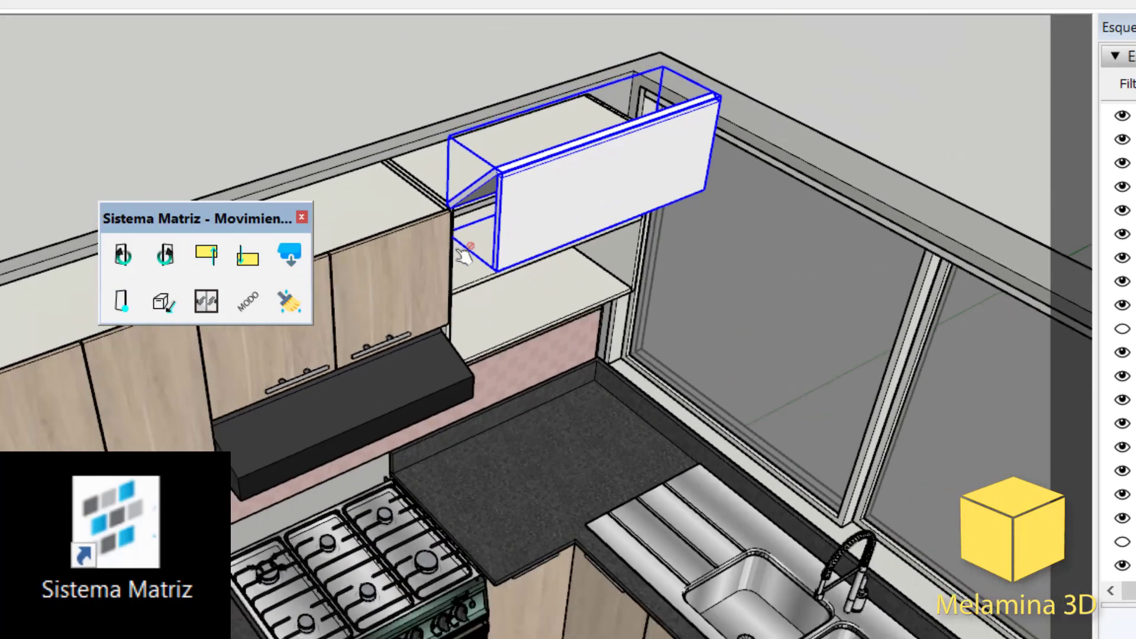
scroll(499, 274, down, 2)
middle_drag(588, 282, 255, 260)
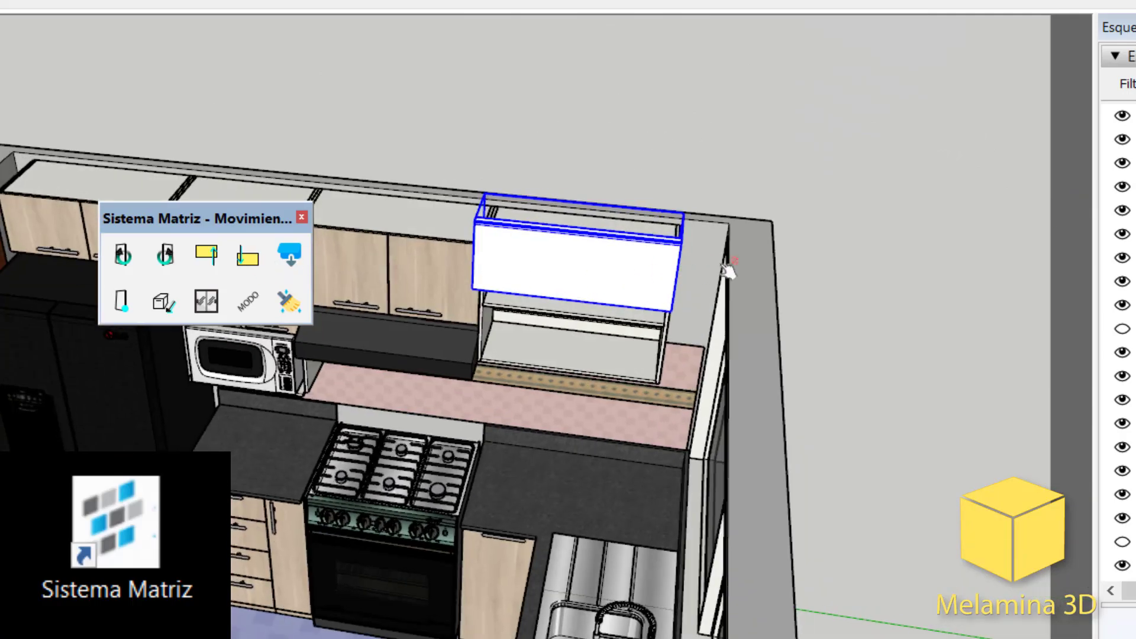
mouse_move(728, 271)
middle_down()
mouse_move(357, 268)
mouse_move(323, 225)
middle_up()
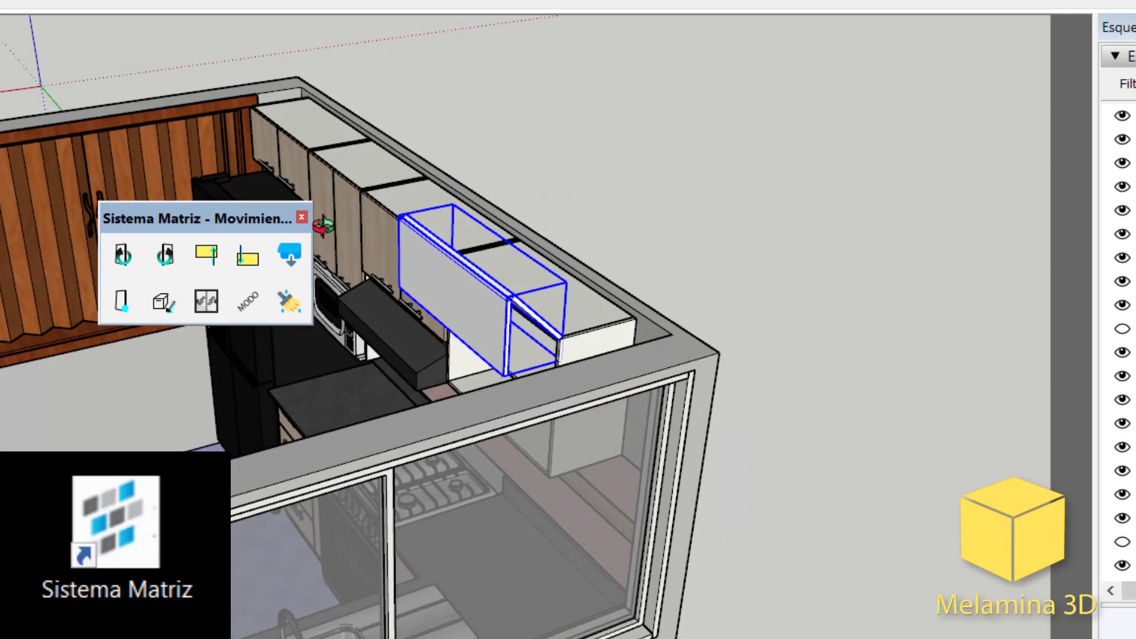